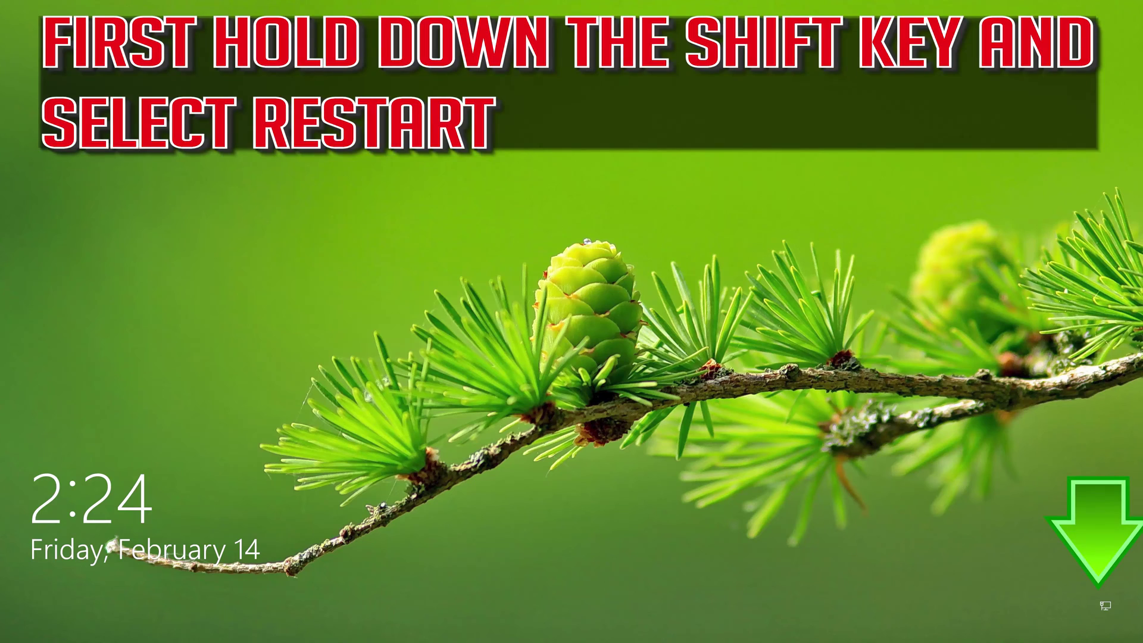
Step: Restart the PC from the lock screen's power menu into the recovery options
click(1127, 613)
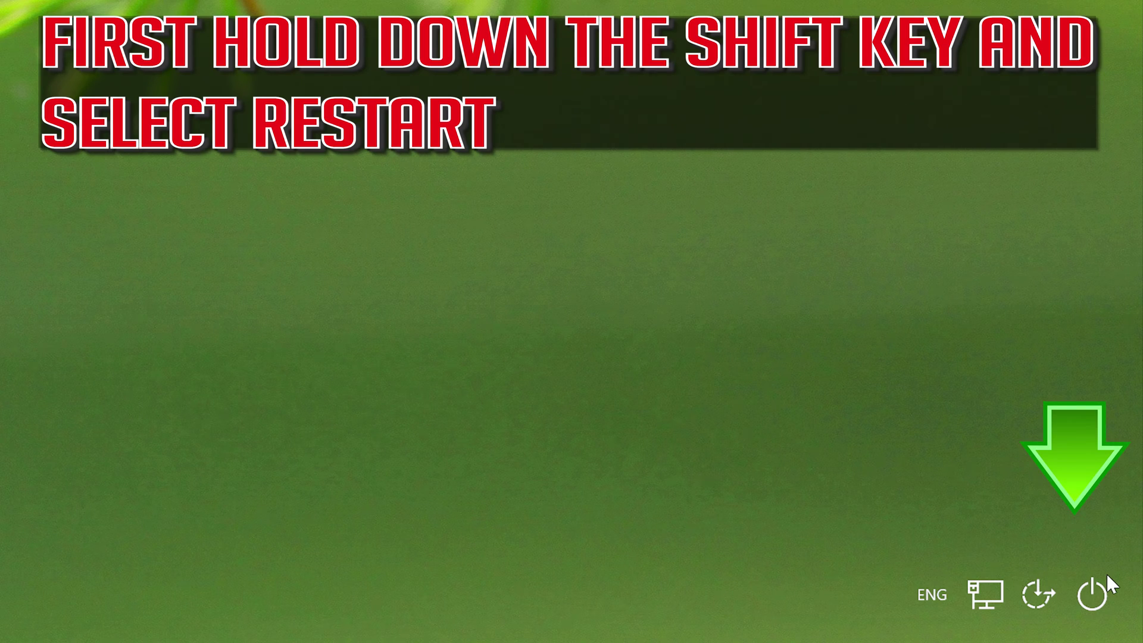
click(1092, 592)
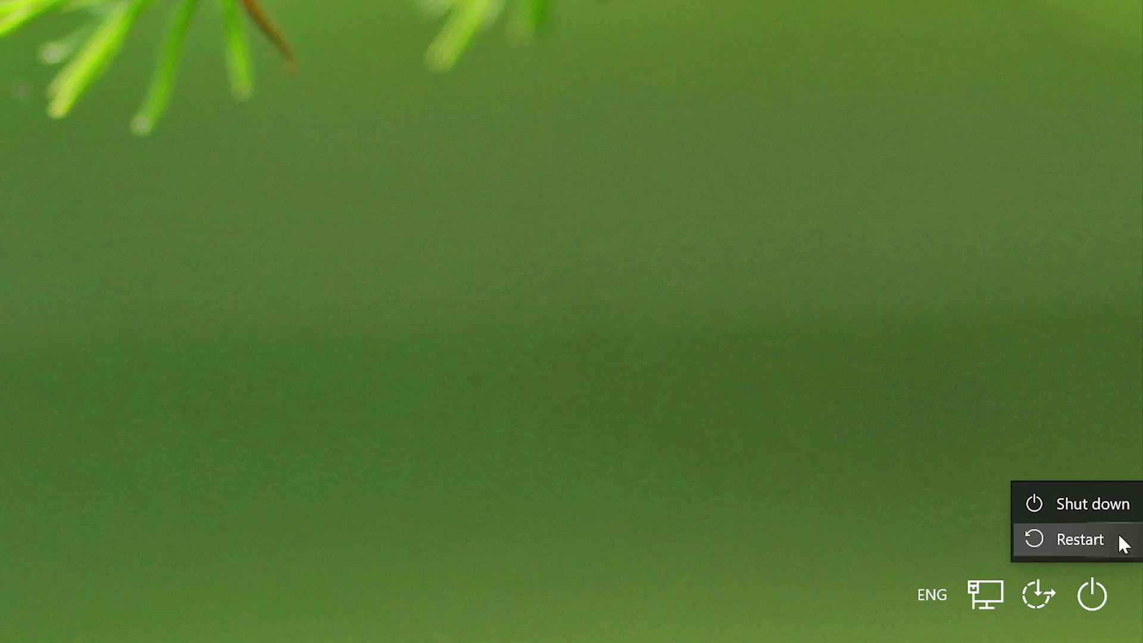
click(1101, 537)
click(1088, 545)
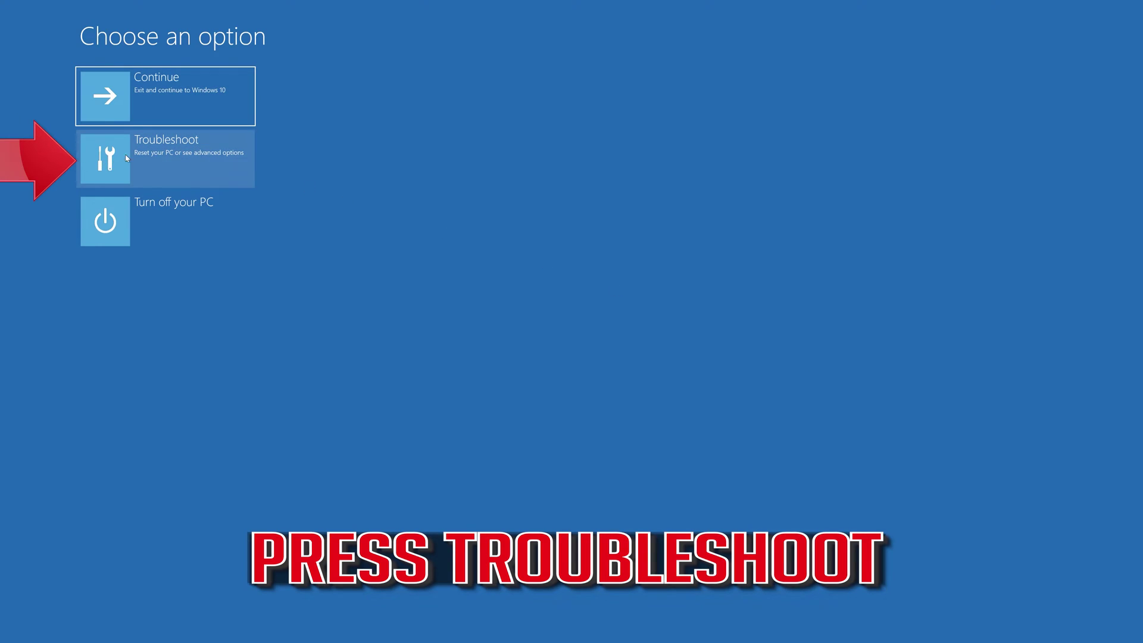
Step: Go to Troubleshoot > Advanced options > Startup Settings and restart to the startup list
click(173, 167)
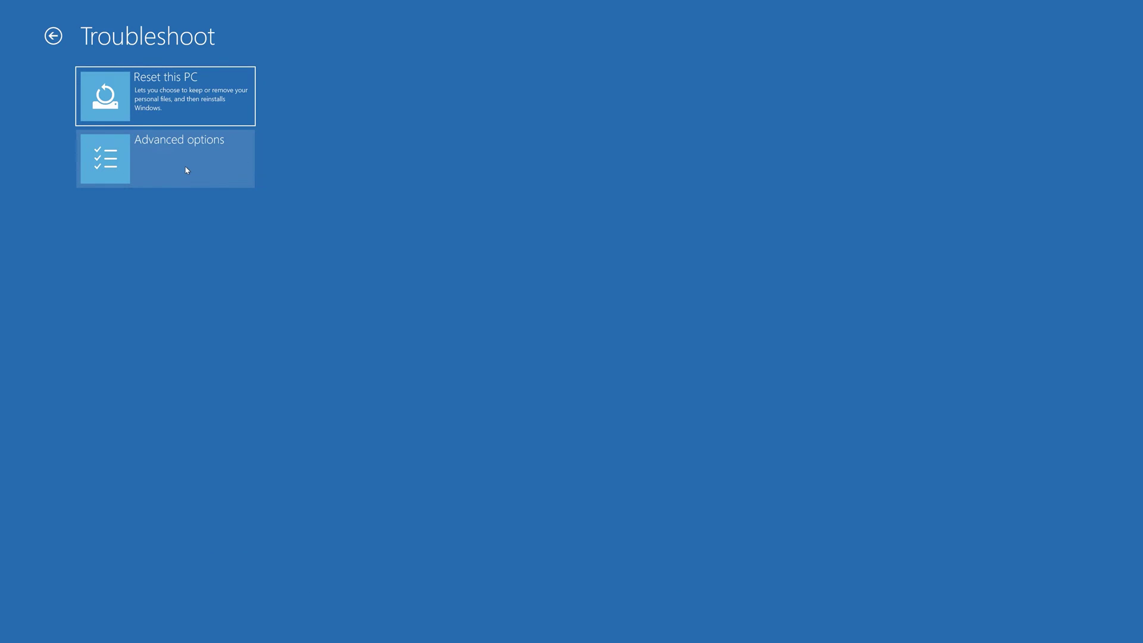
click(186, 170)
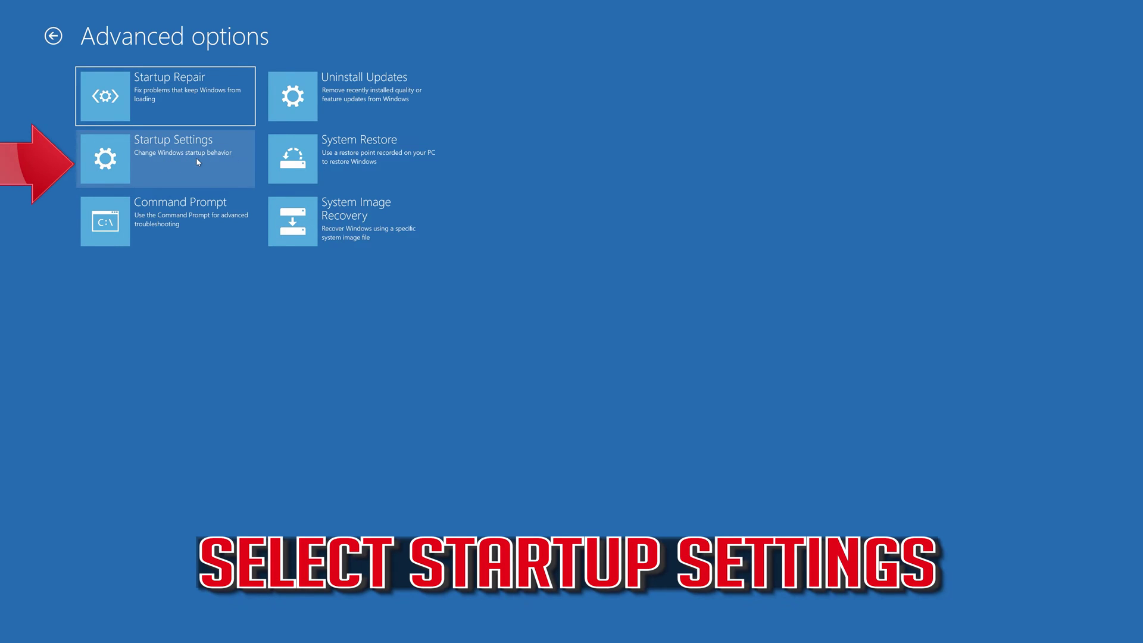
click(186, 160)
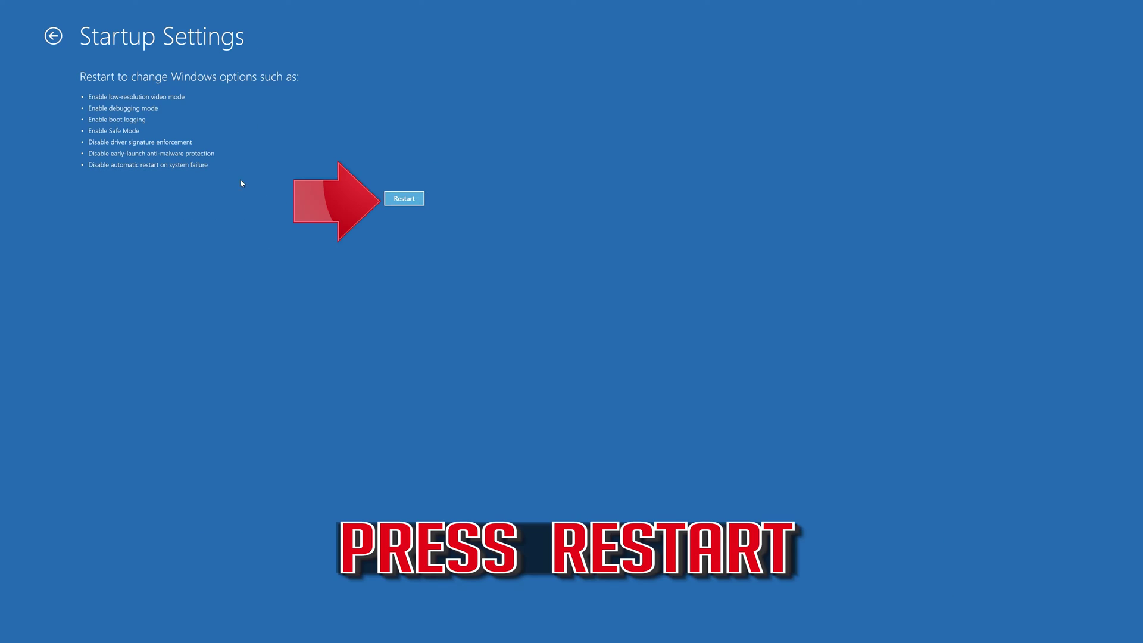
click(400, 203)
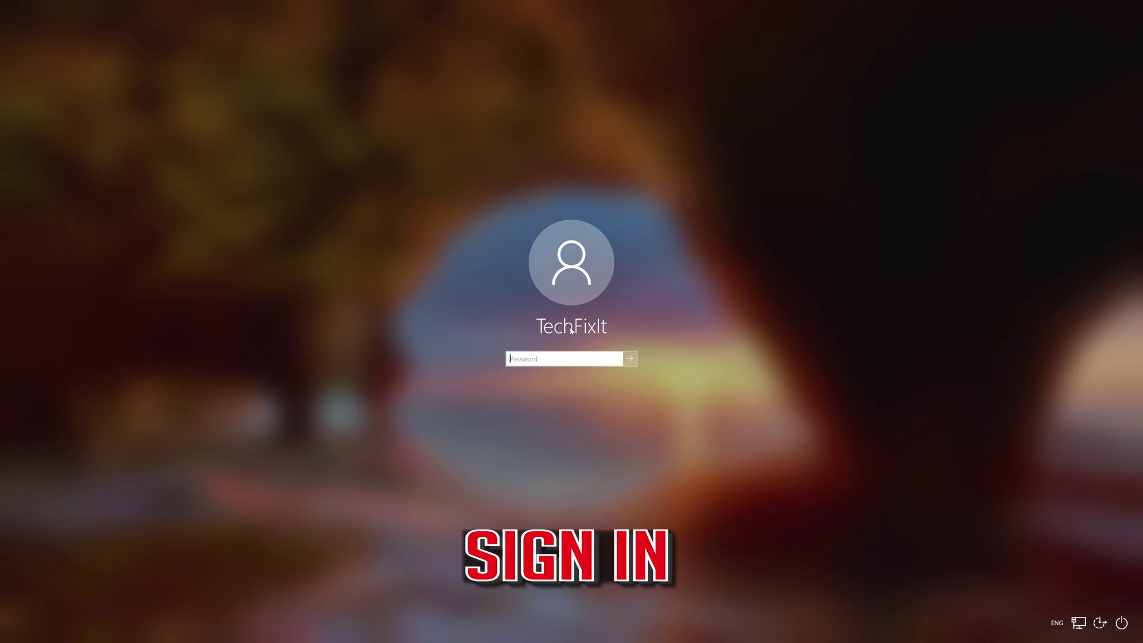
Step: Sign in with the account password and bring up the Start menu
text(••••••)
text(•••••••••••)
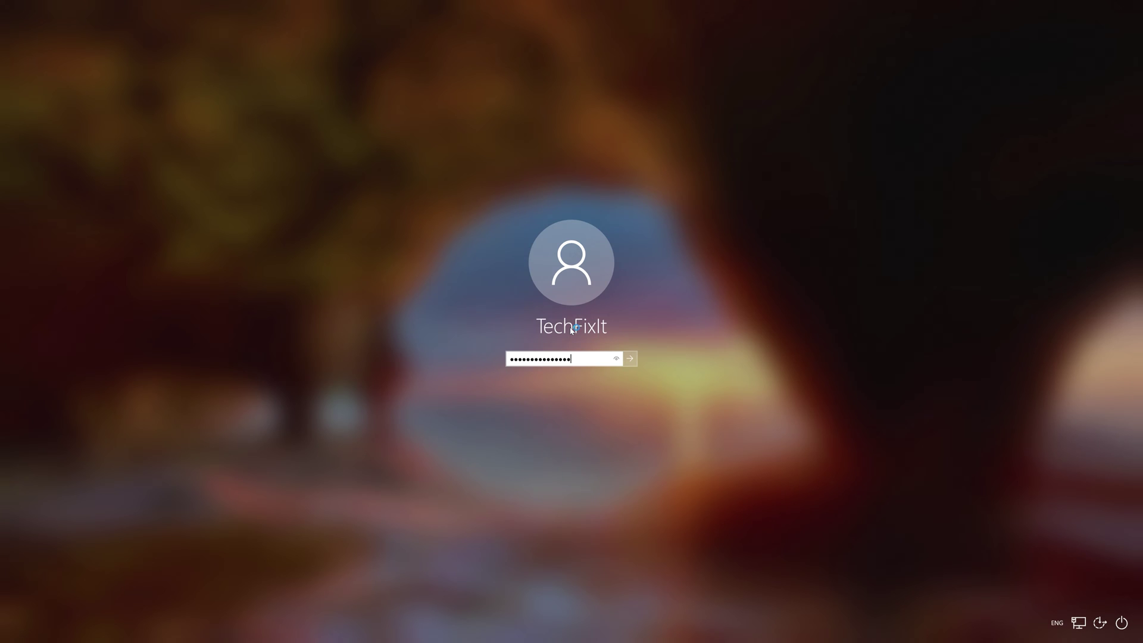
text(•••••)
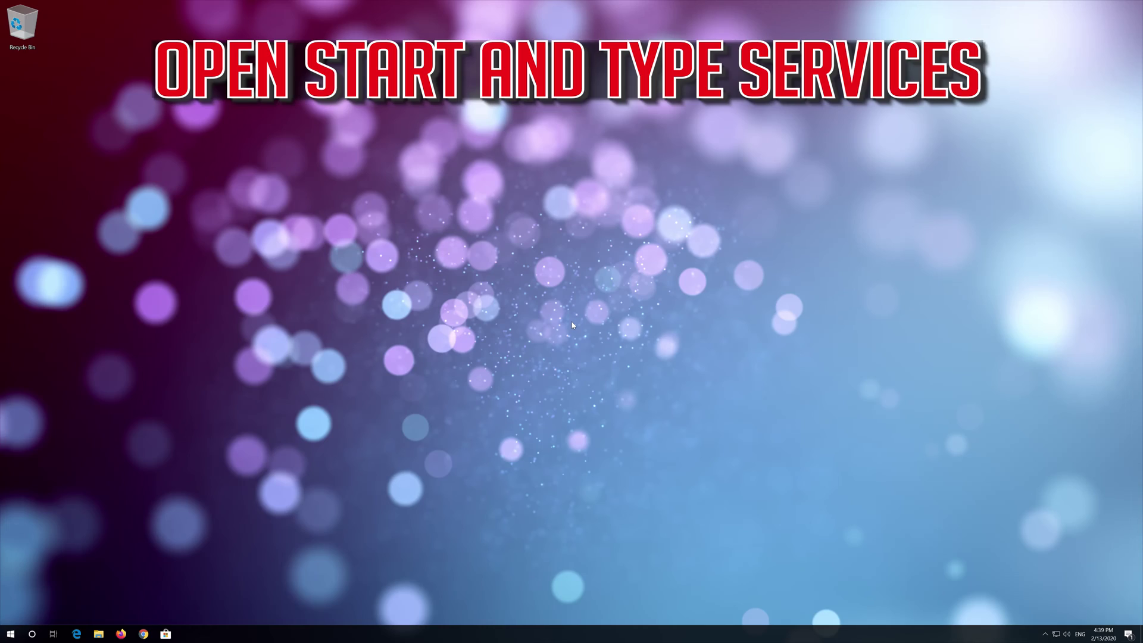
key(super)
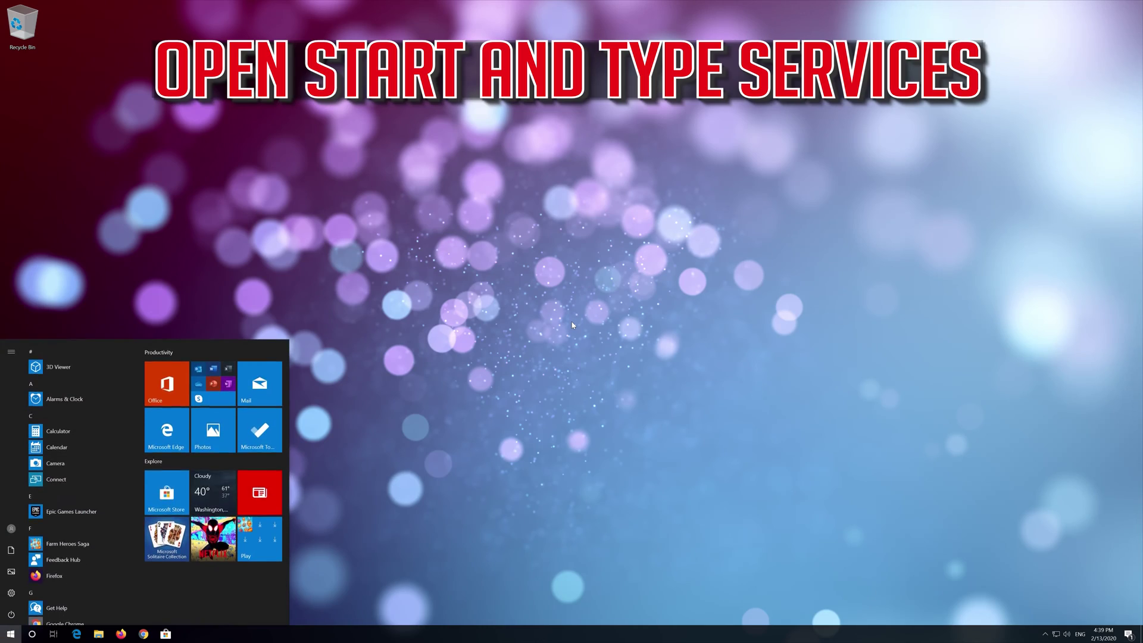
Step: Search for 'service' and launch the Services console
text(service)
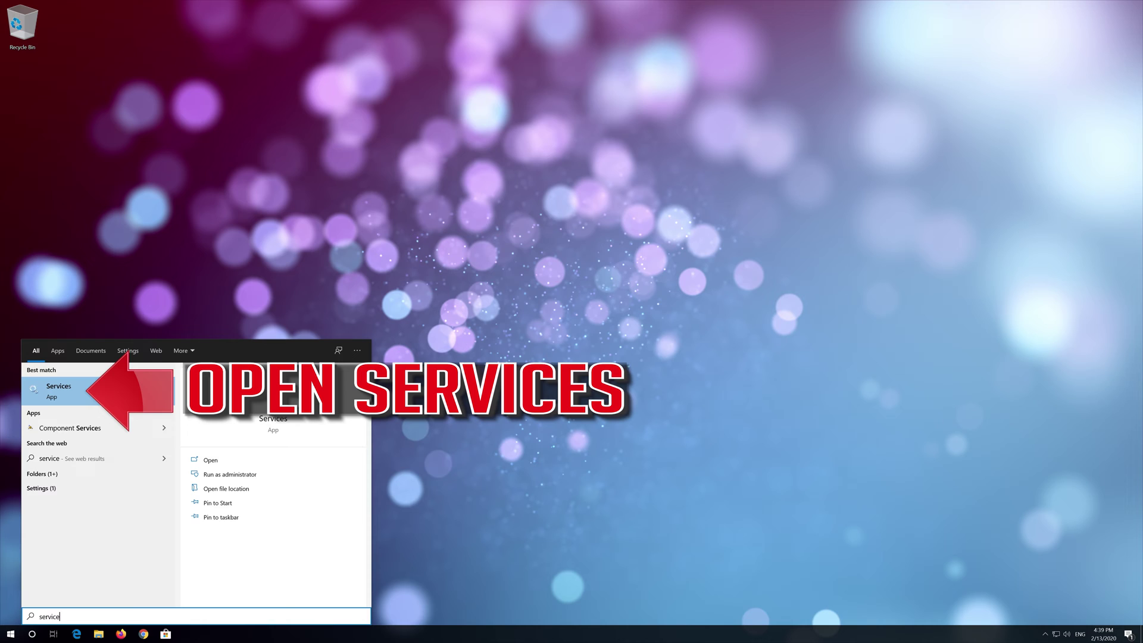
click(96, 390)
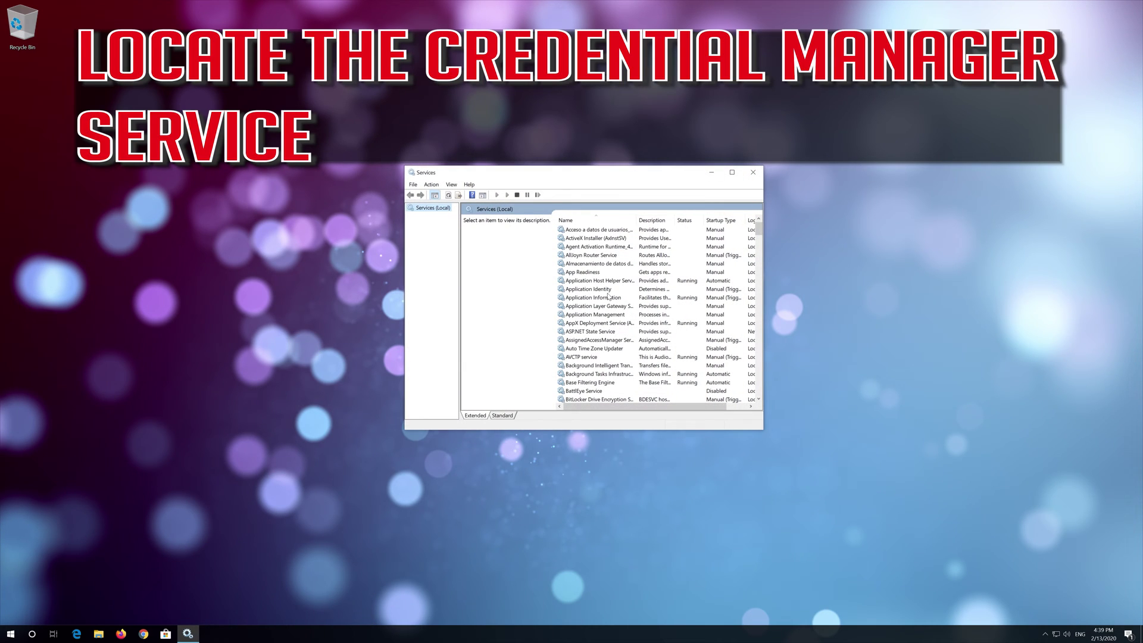
Step: Scroll down to the Credential Manager service and open its Properties dialog
scroll(607, 296, down, 2)
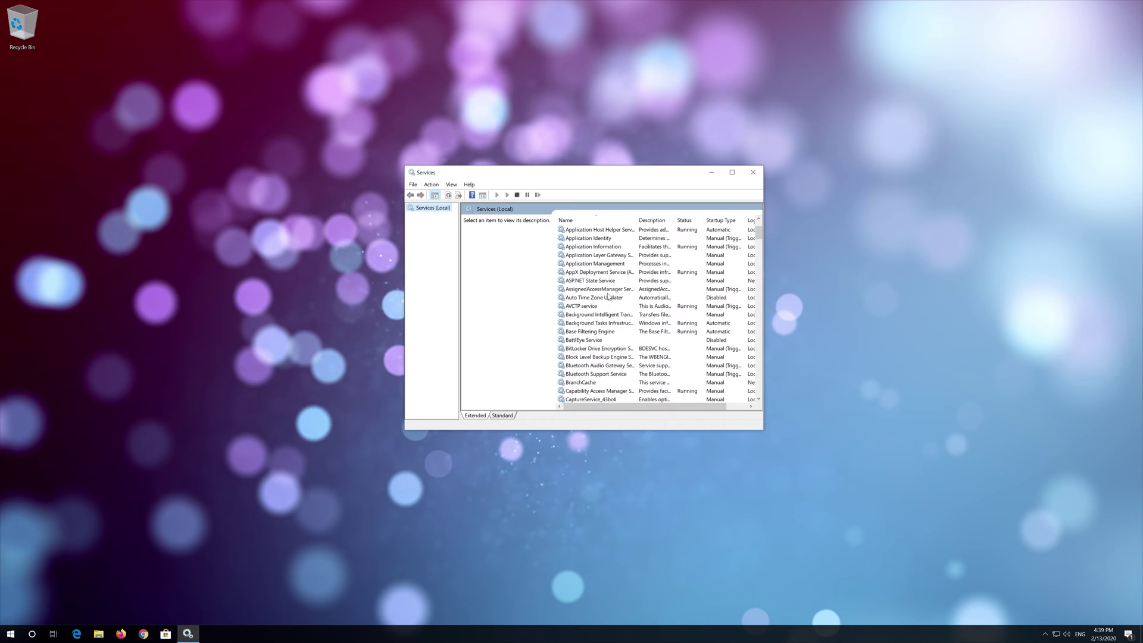
scroll(607, 296, down, 8)
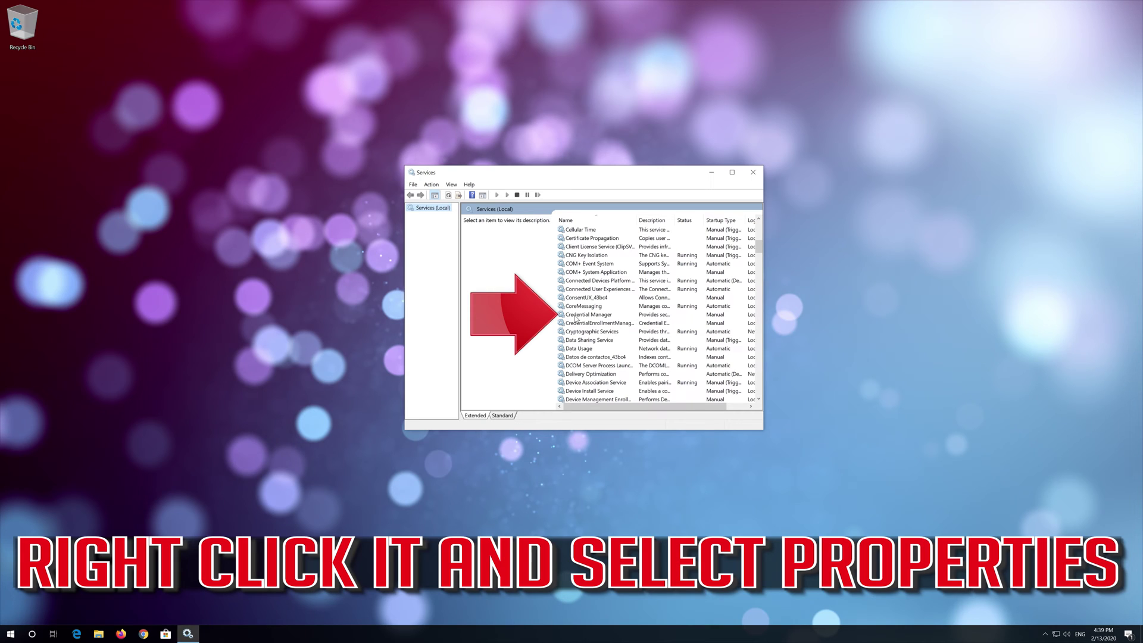
right_click(587, 314)
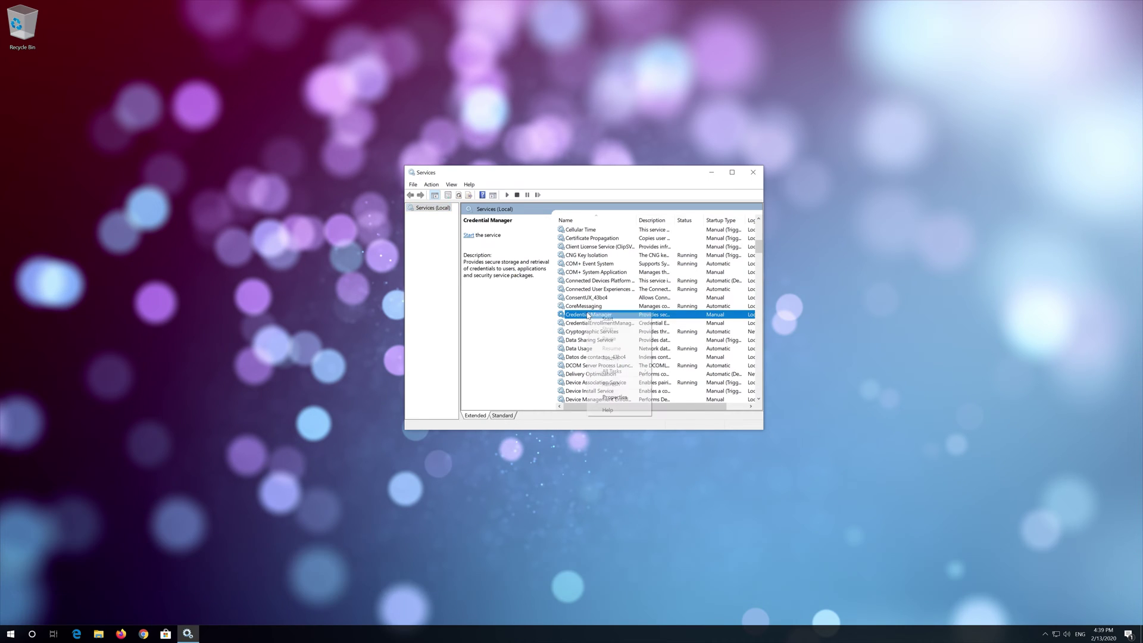
click(616, 397)
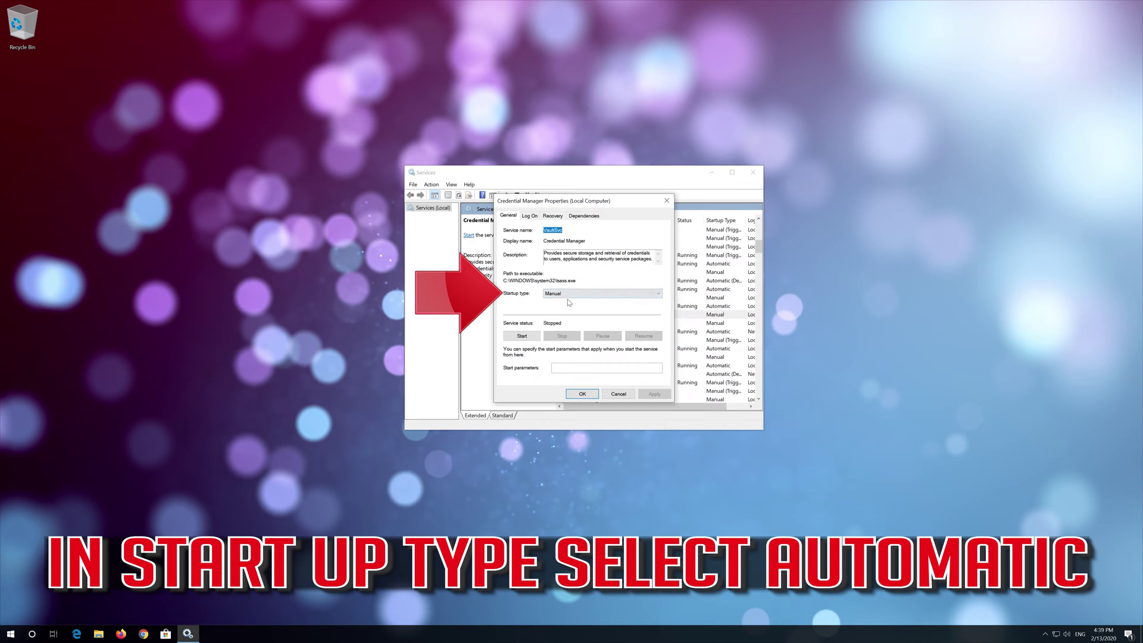
Step: Set Credential Manager's startup type to Automatic, apply it, and start the service
click(594, 294)
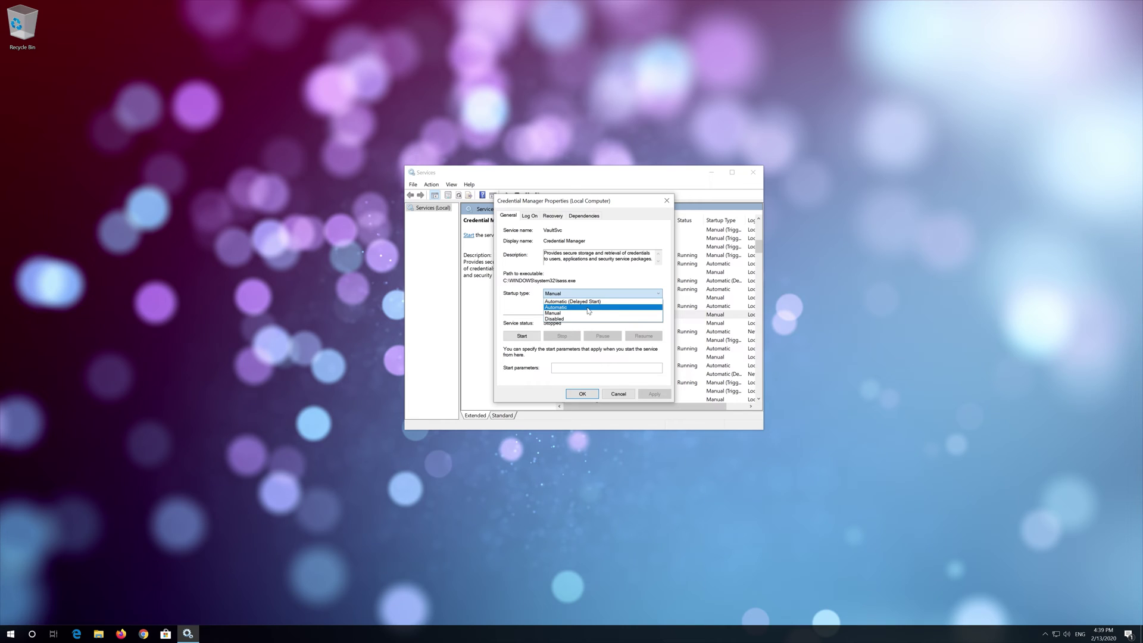
click(570, 308)
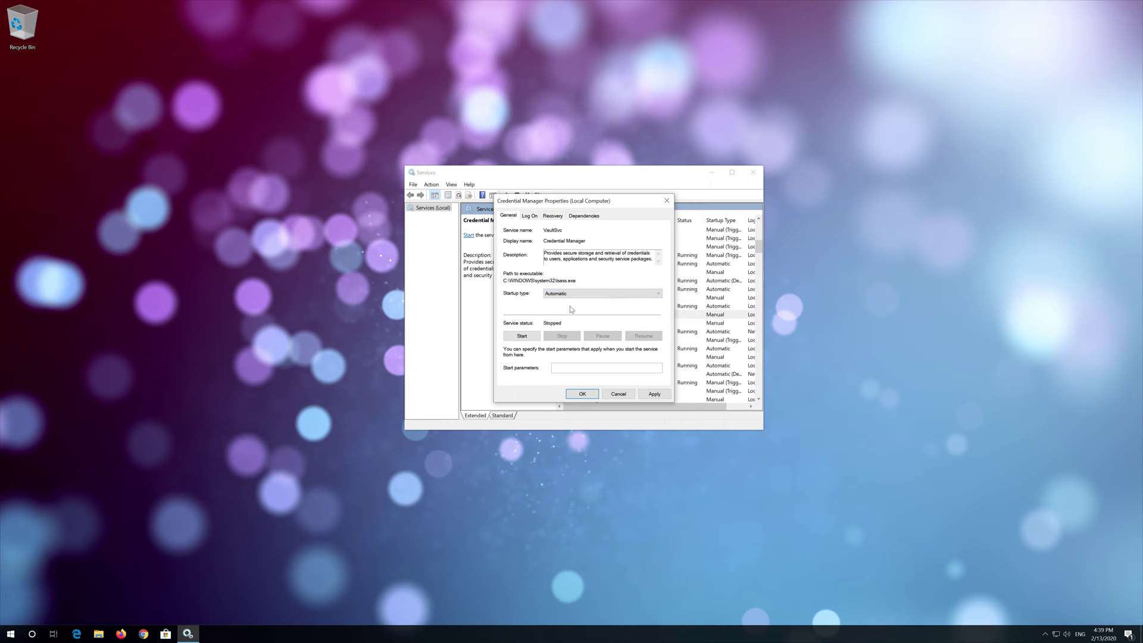
click(655, 395)
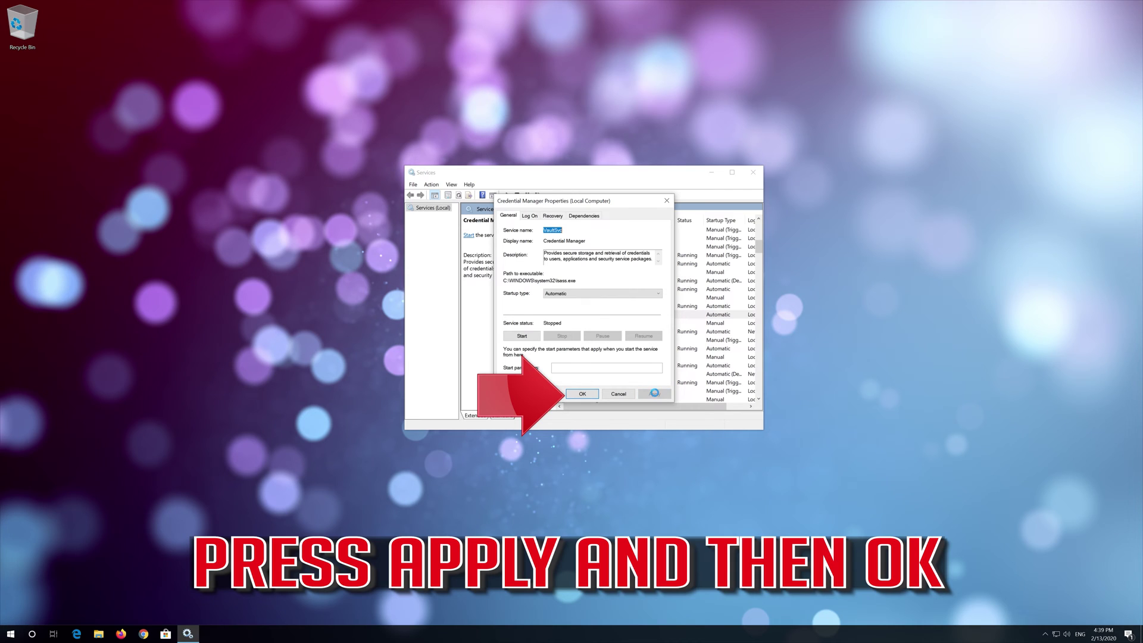
click(576, 395)
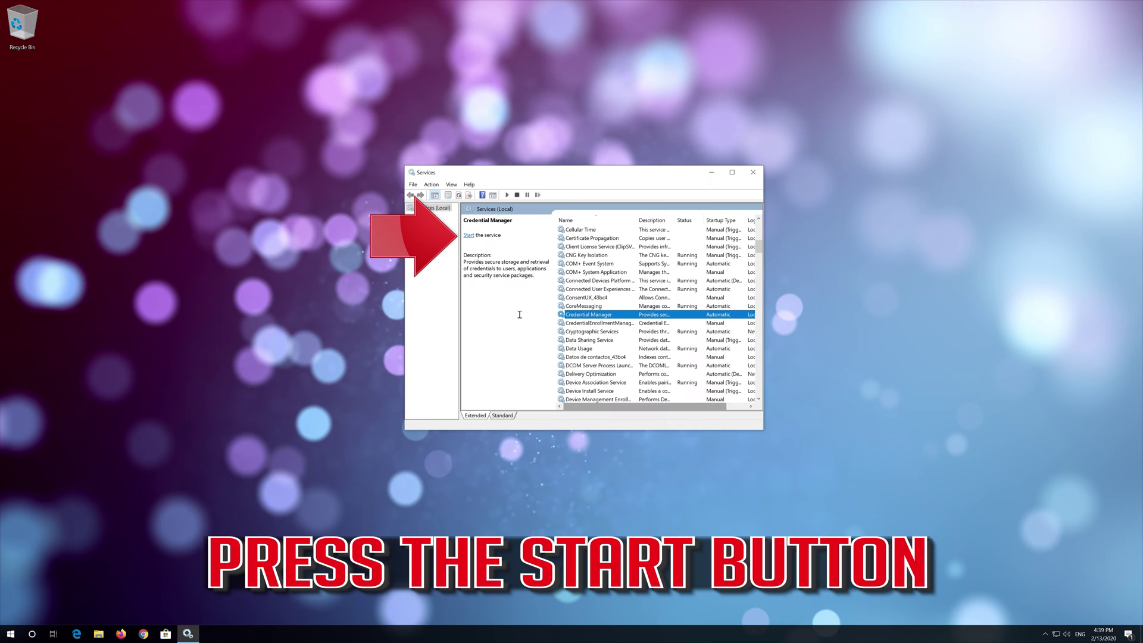
click(469, 236)
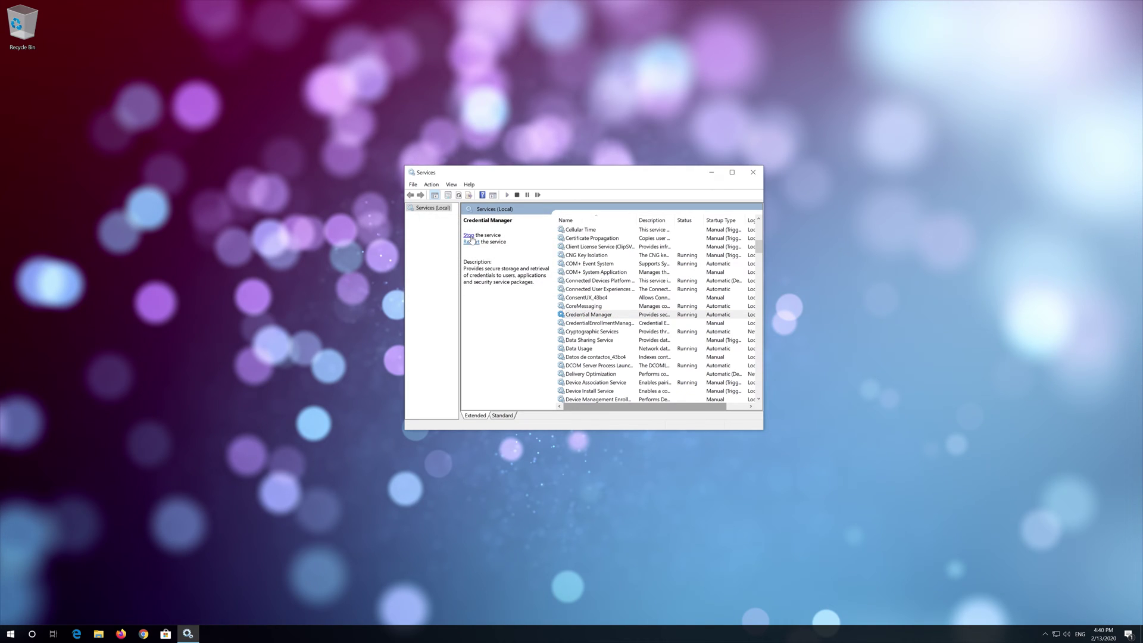
Step: Close Services and launch System Configuration by searching 'system configuration'
click(750, 174)
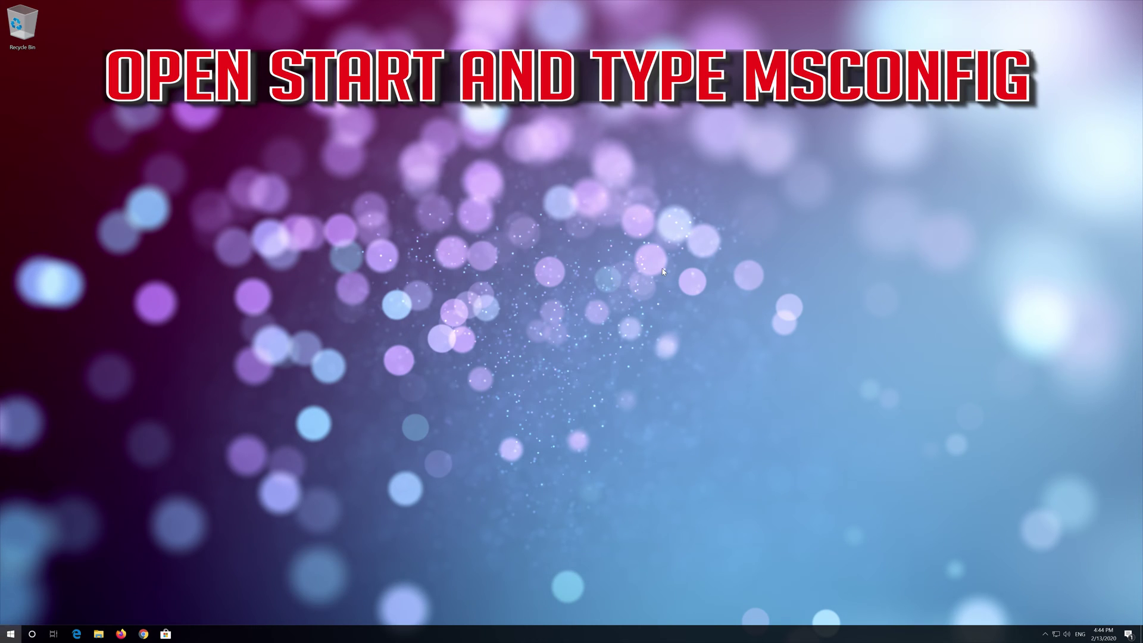
key(super)
text(syst)
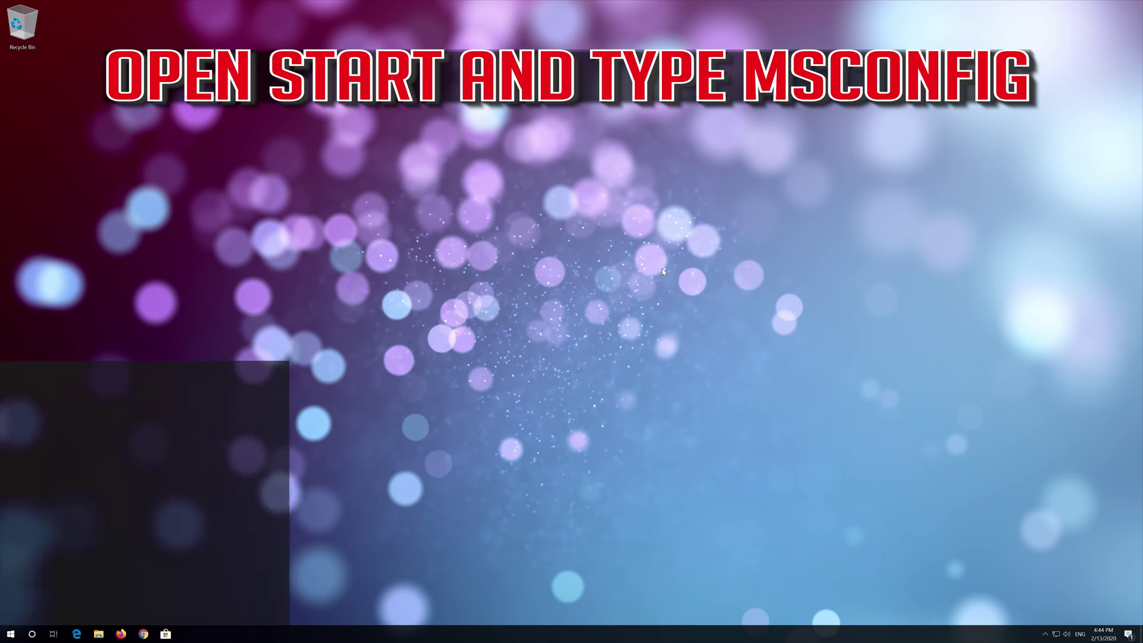
text(em c)
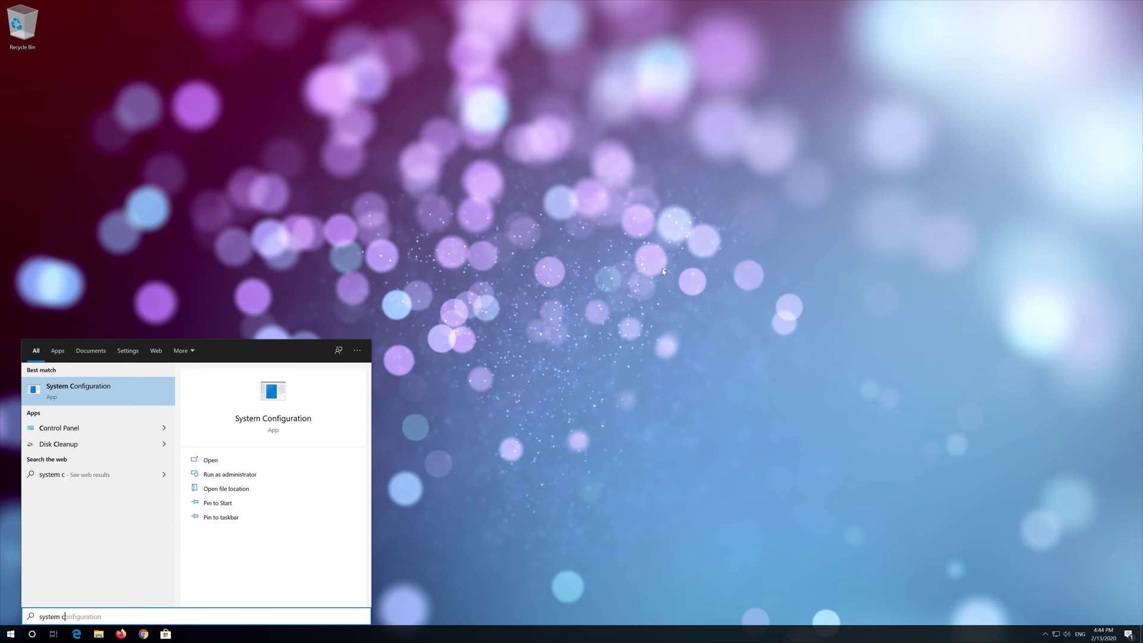
text(onfiguration)
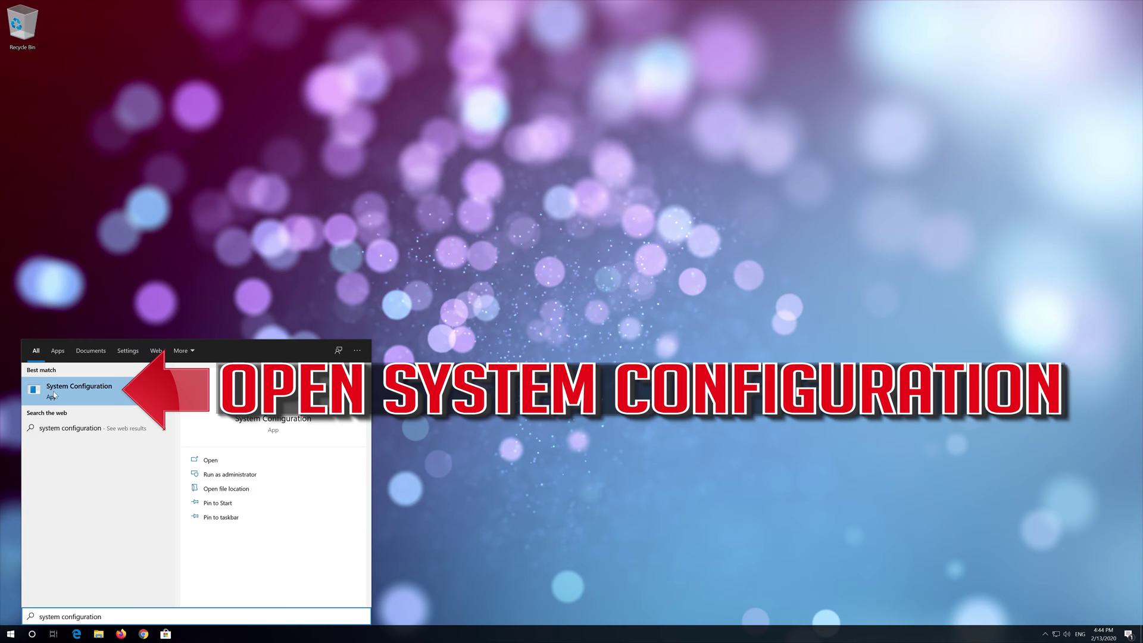
click(95, 394)
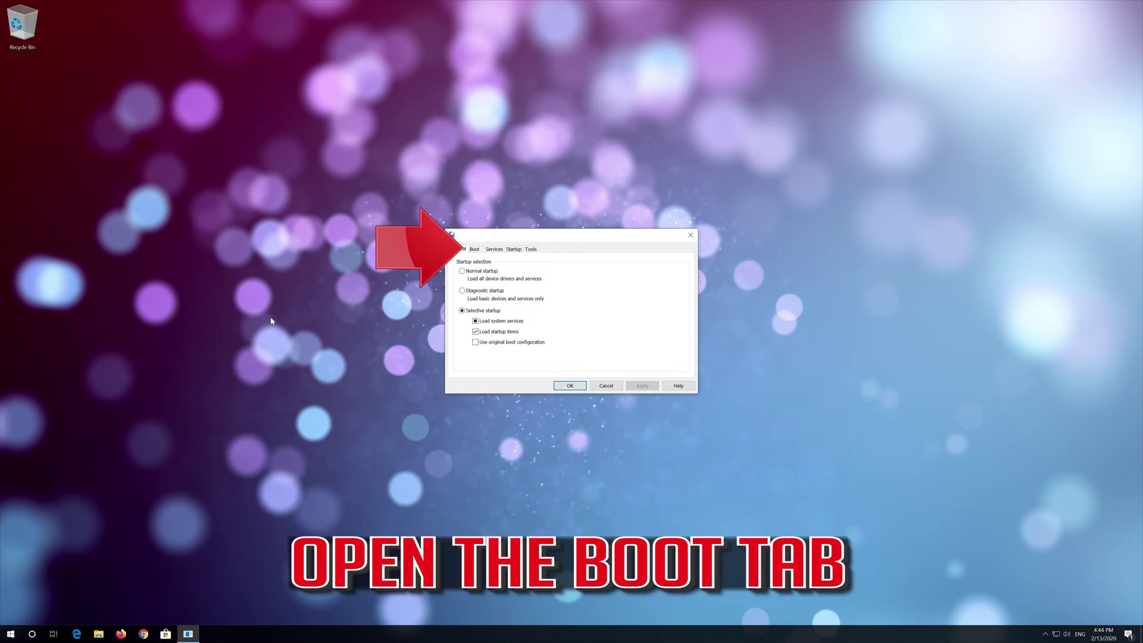
Step: Turn off Safe boot on the Boot tab, apply it, and restart the PC
click(474, 250)
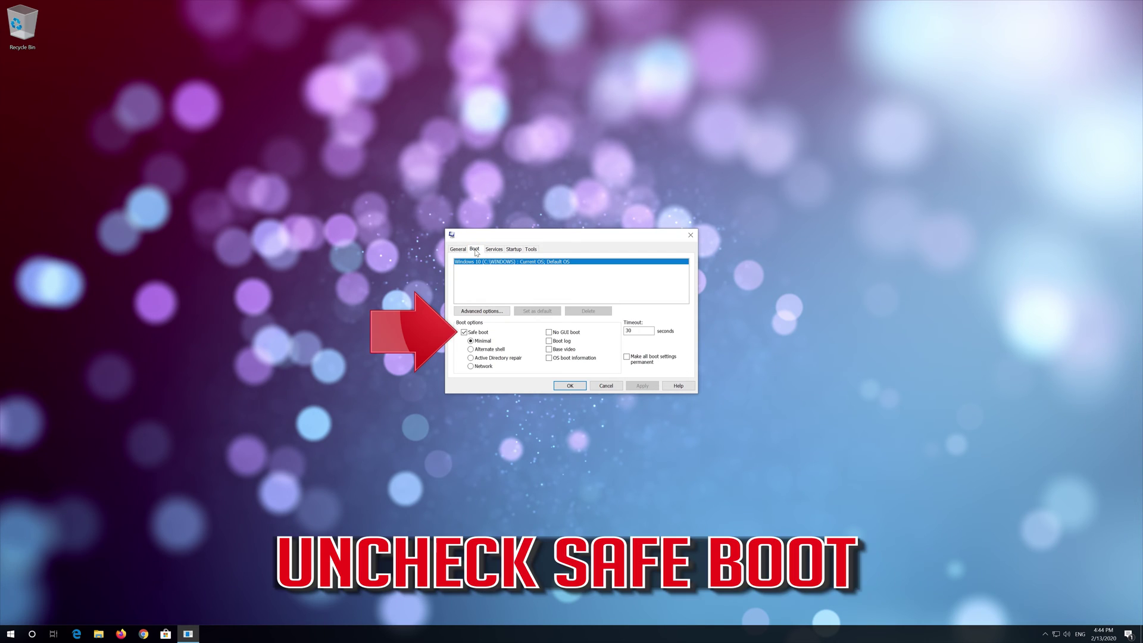
click(464, 333)
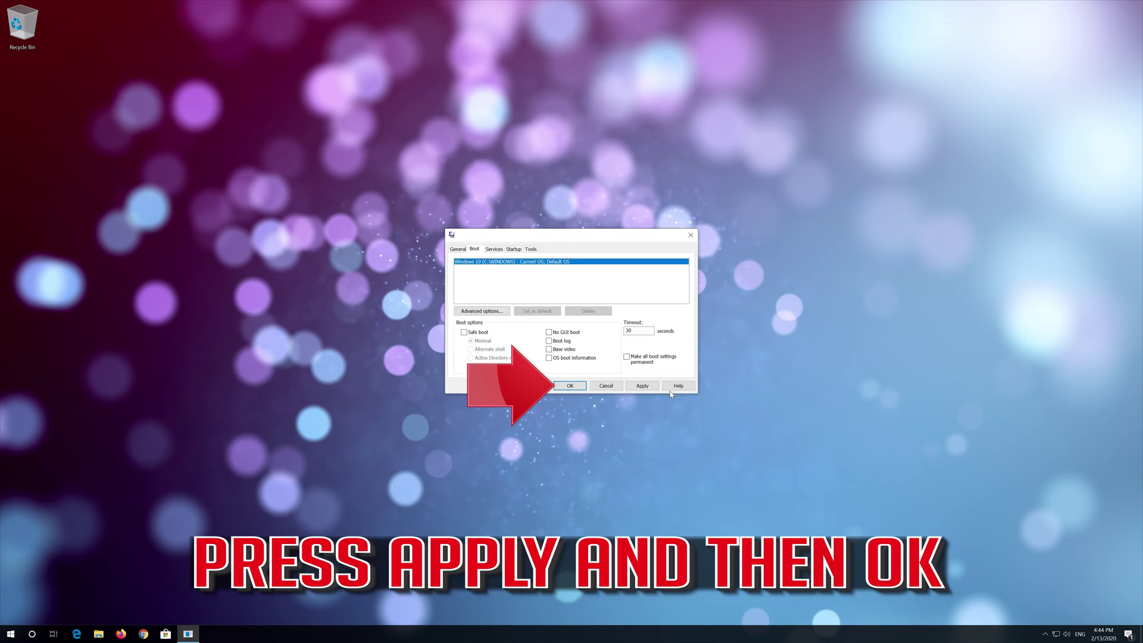
click(644, 387)
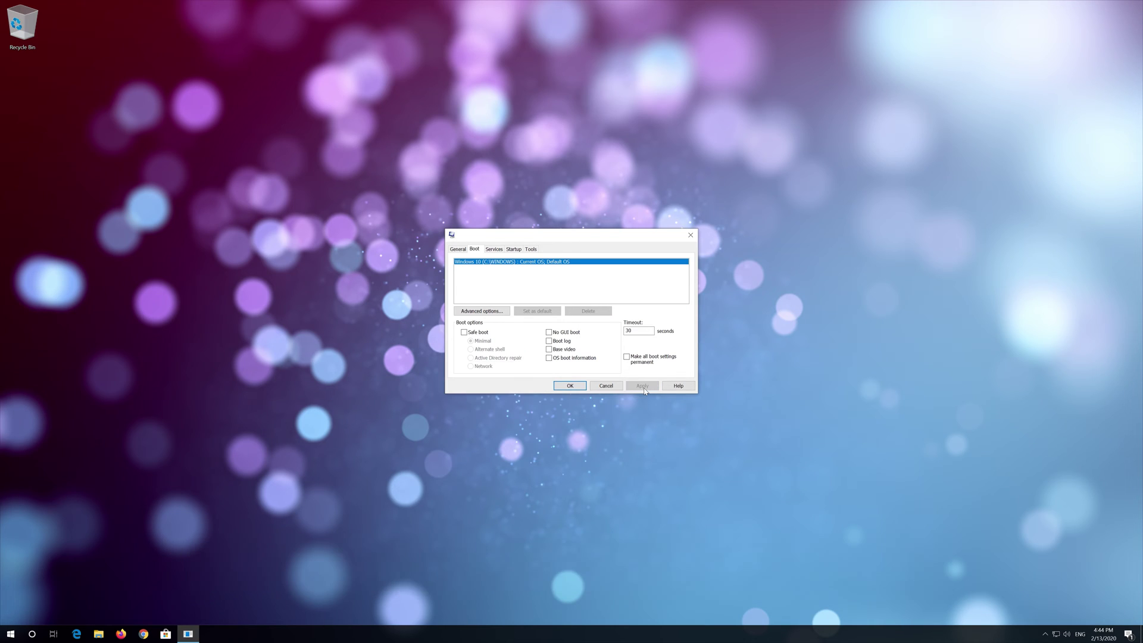
click(578, 388)
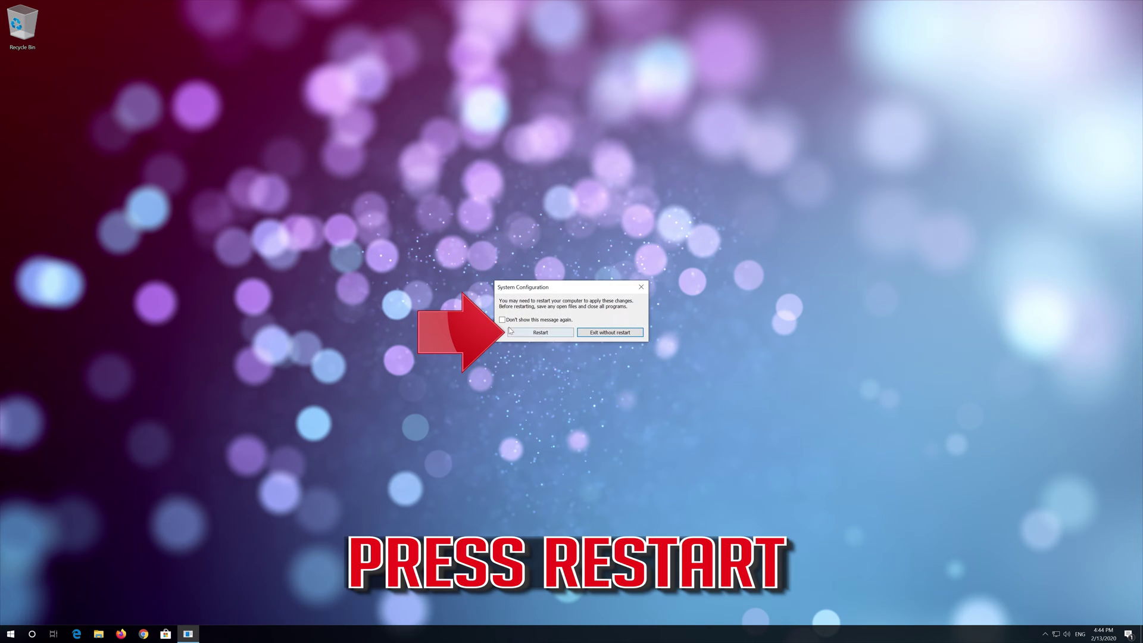
click(540, 334)
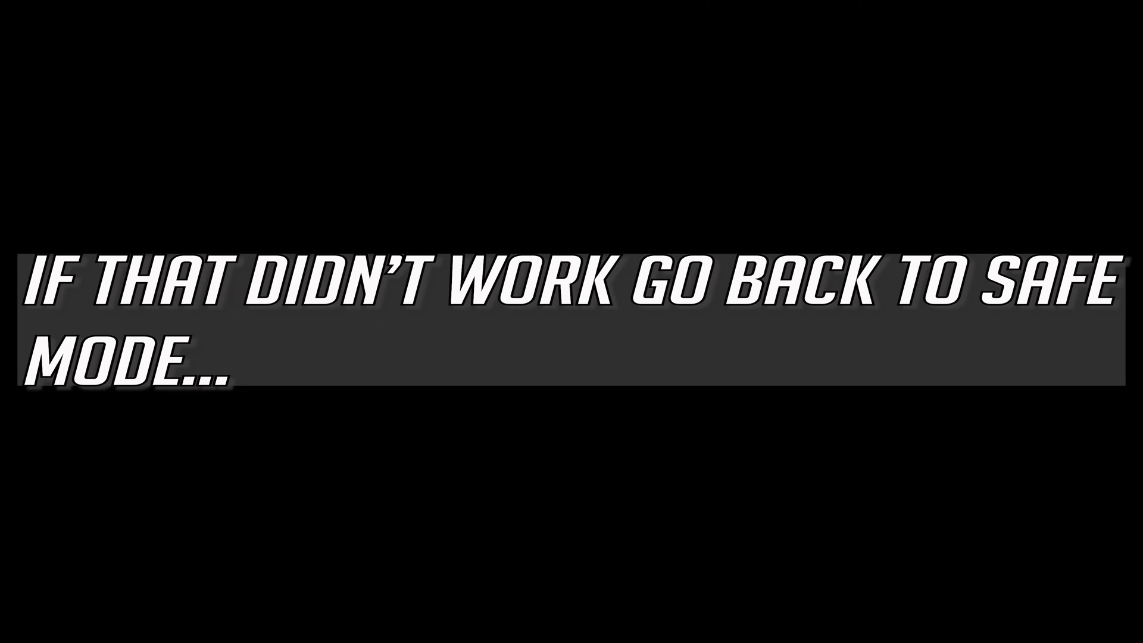
key(super)
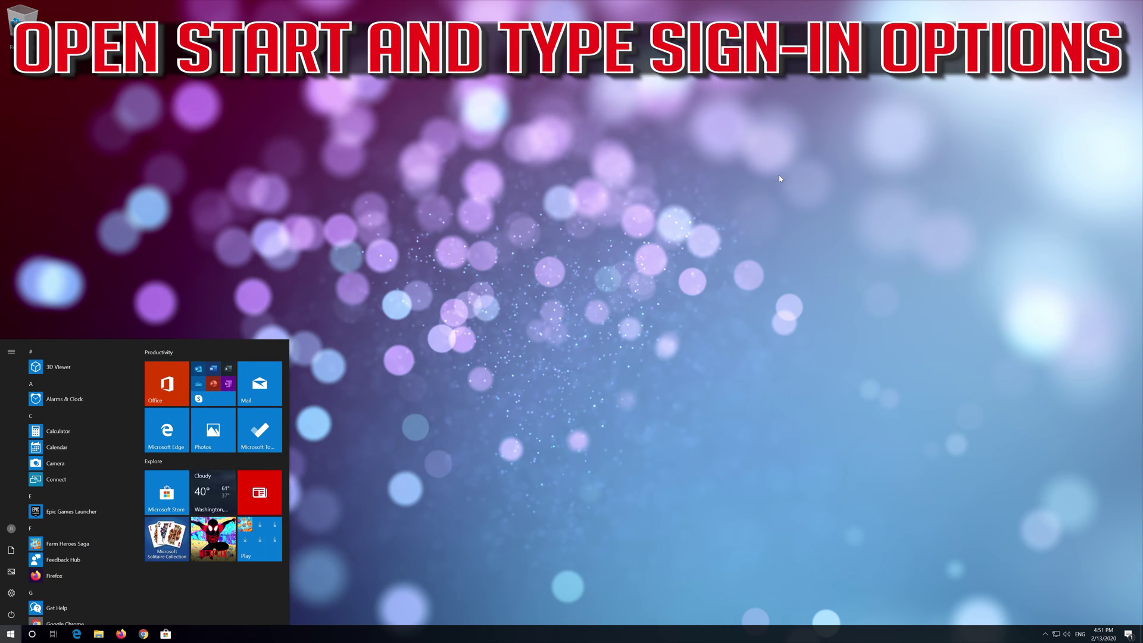
Step: Search 'sign in option' and open the Sign-in options settings page
text(si)
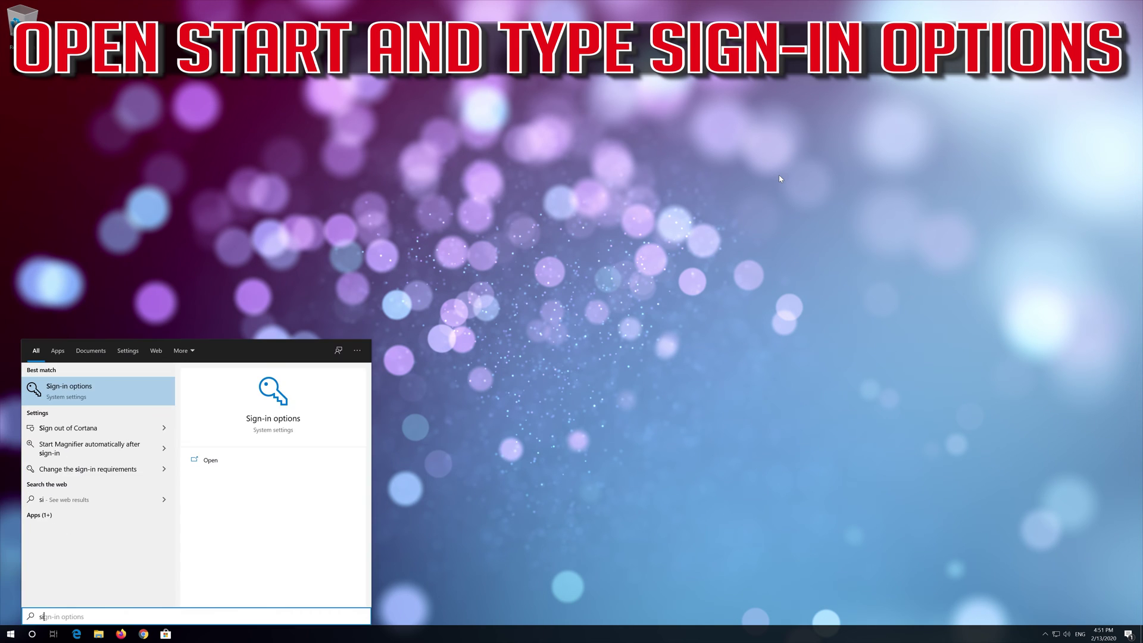
text(gn in )
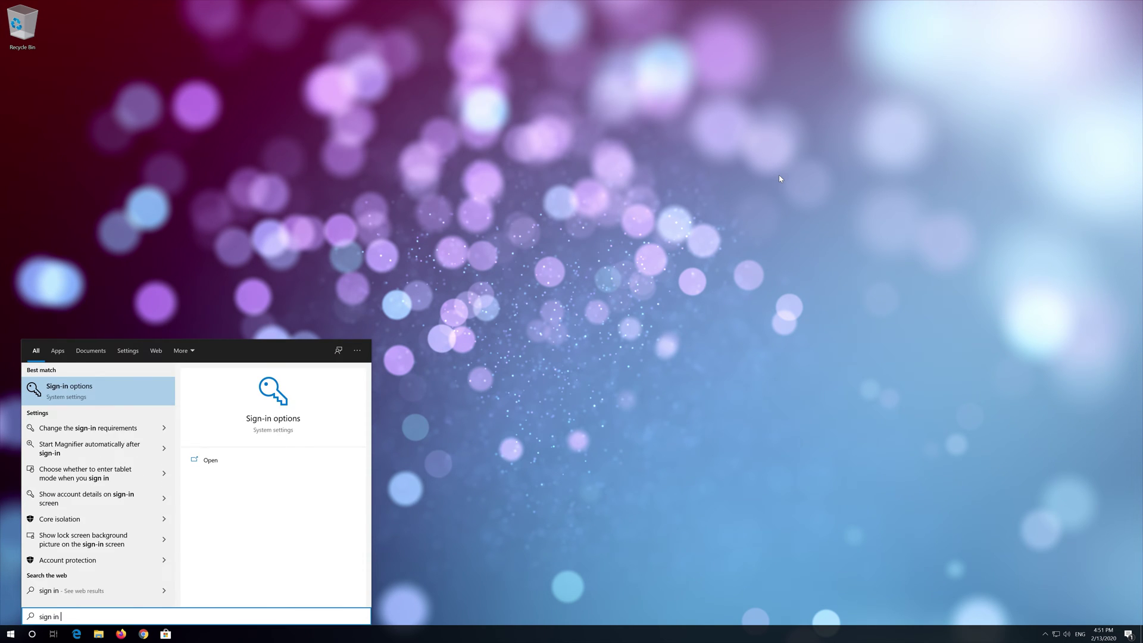
text(option)
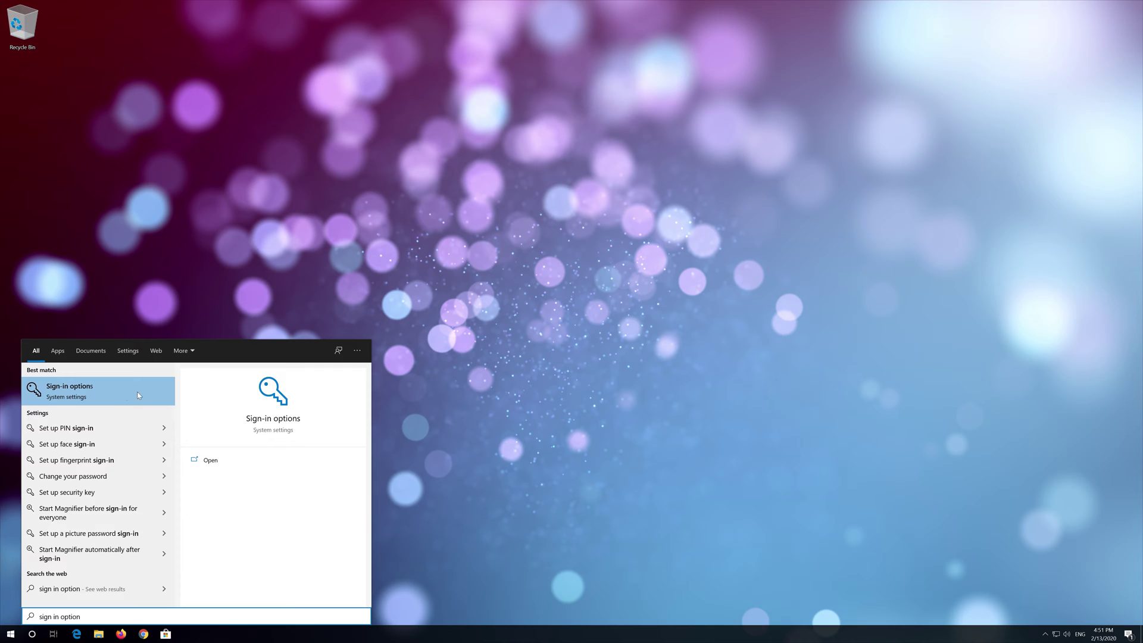
click(97, 392)
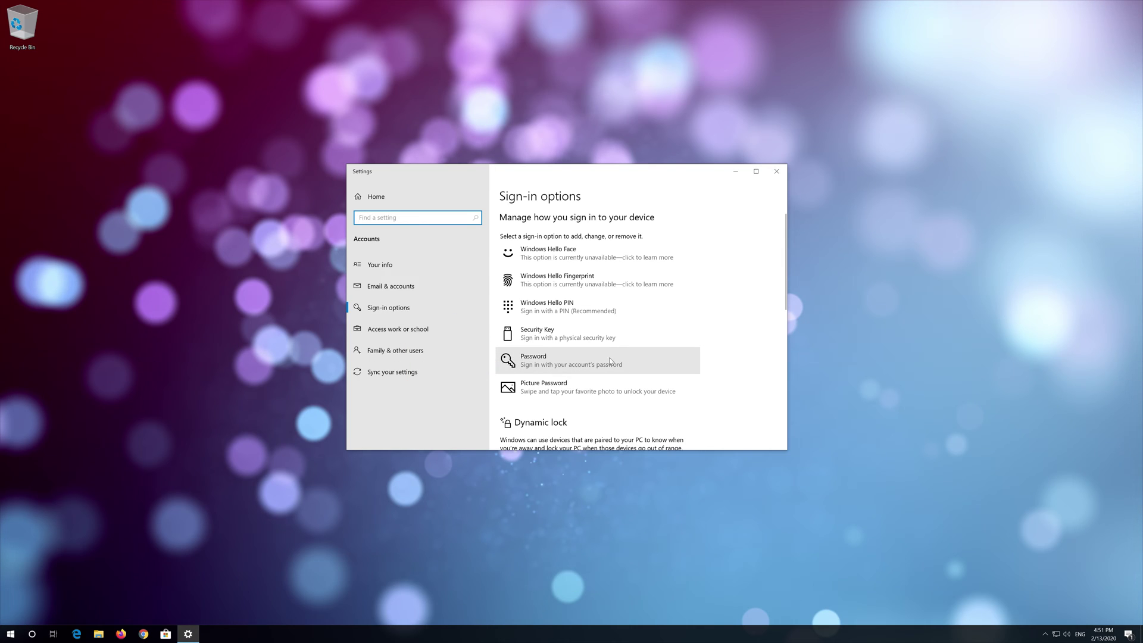
Step: Expand the Password sign-in option and choose Change to begin a password change
click(523, 356)
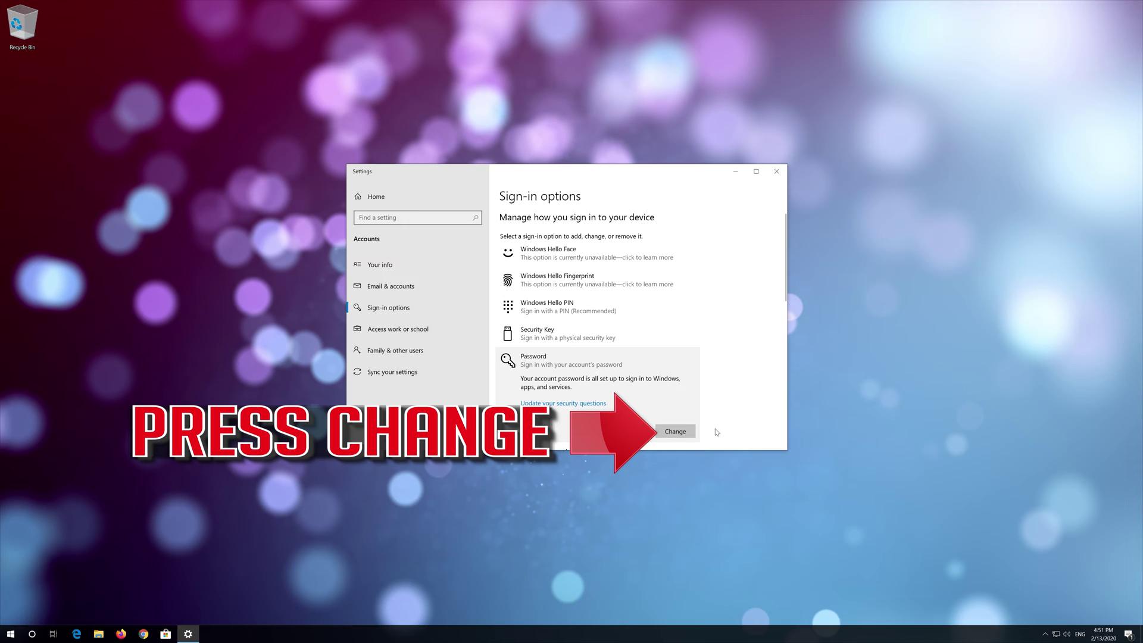
click(684, 436)
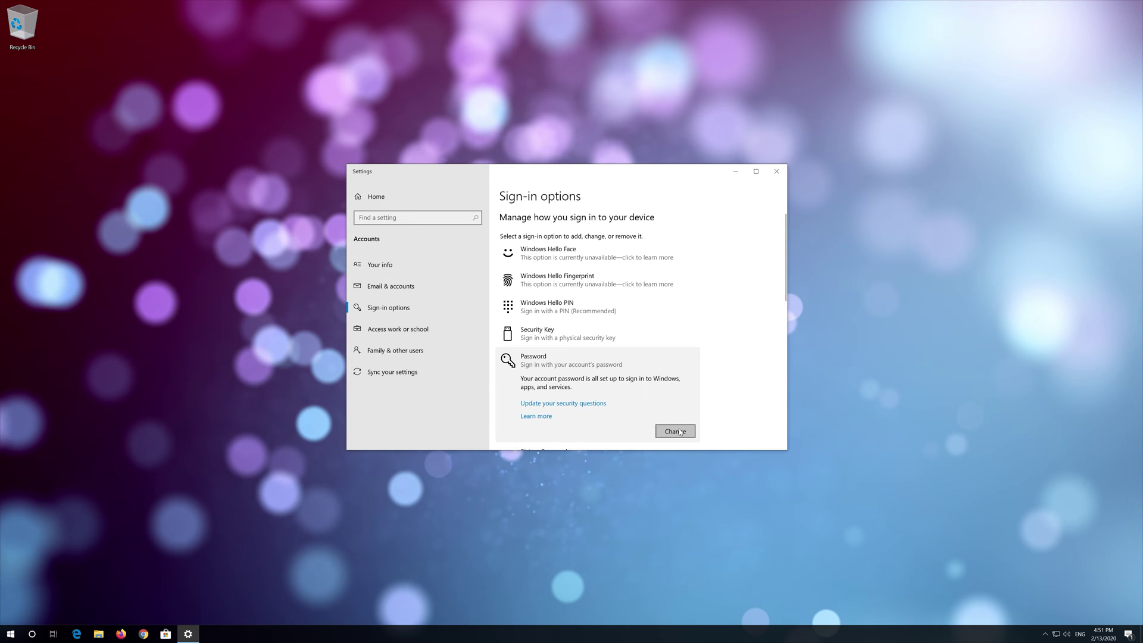
click(680, 431)
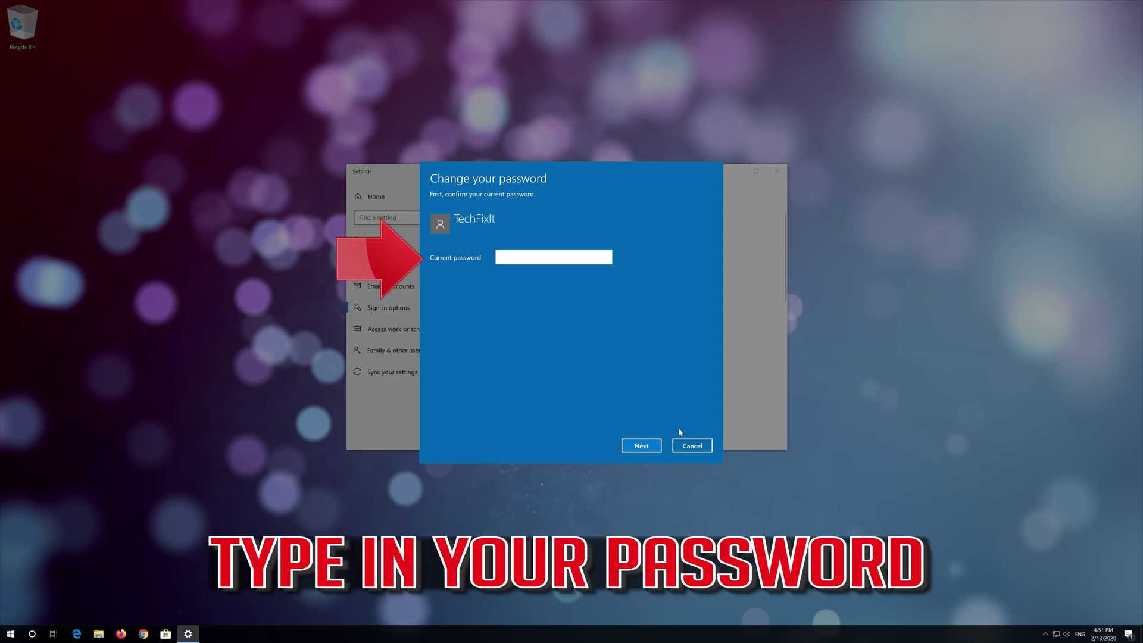
Step: Confirm the current password, leave the new password blank, finish the change and close Settings
text(•••••••••••••••••••••••)
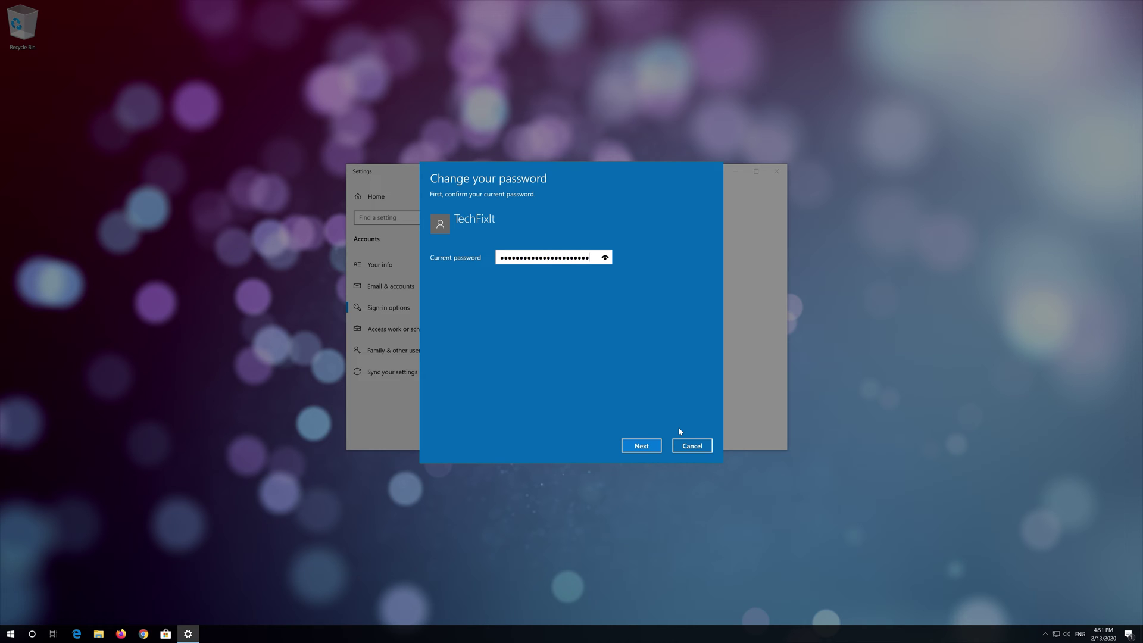
click(641, 446)
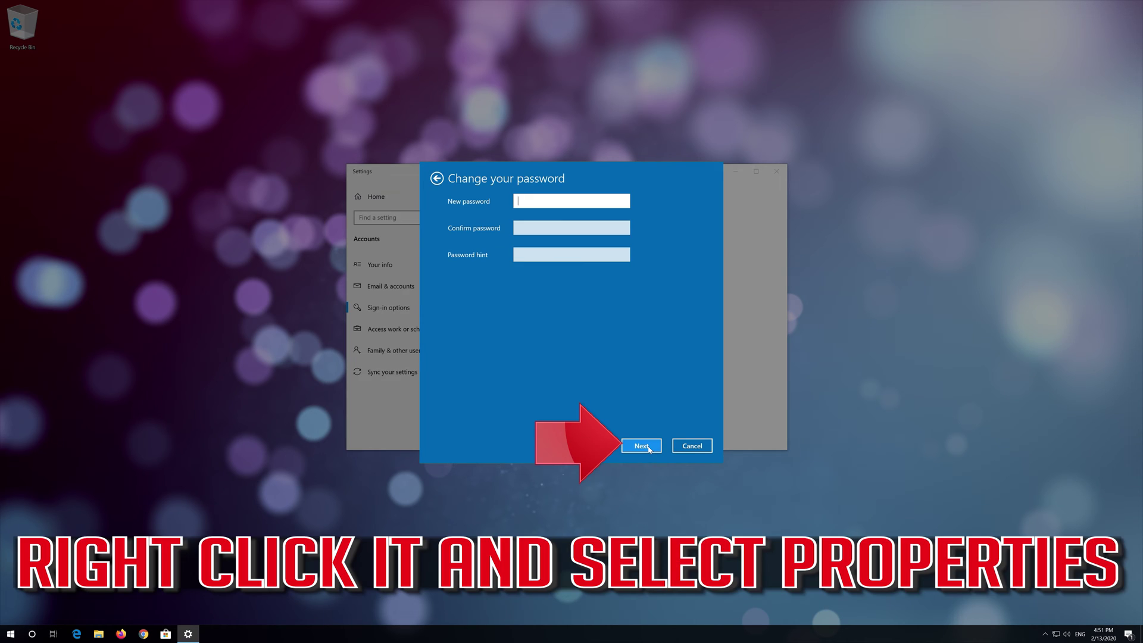
click(644, 447)
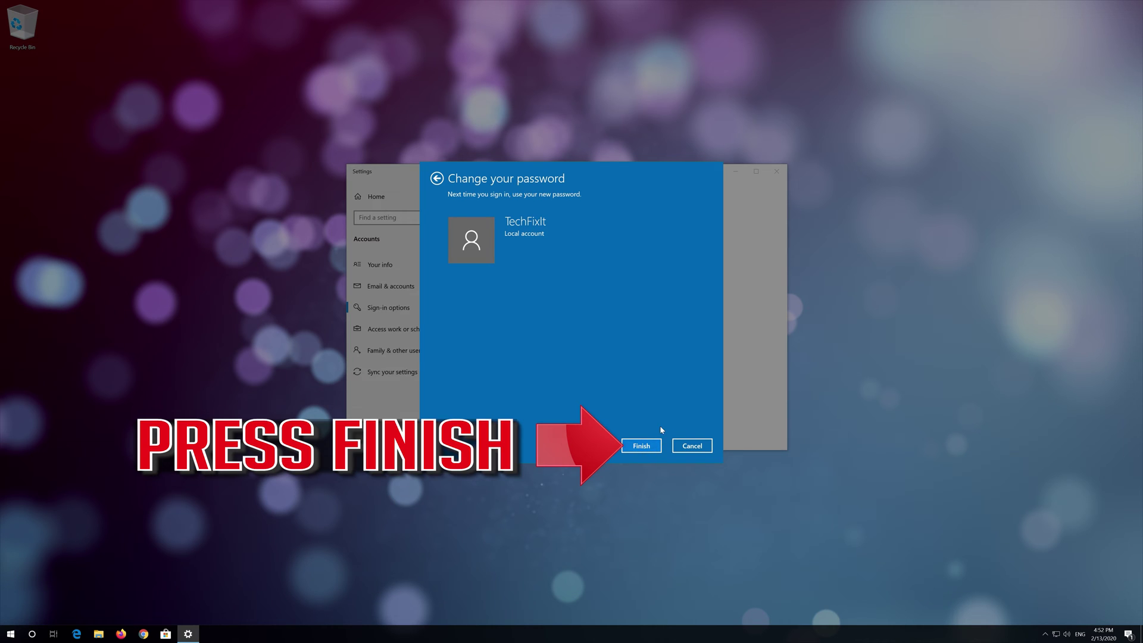
click(642, 452)
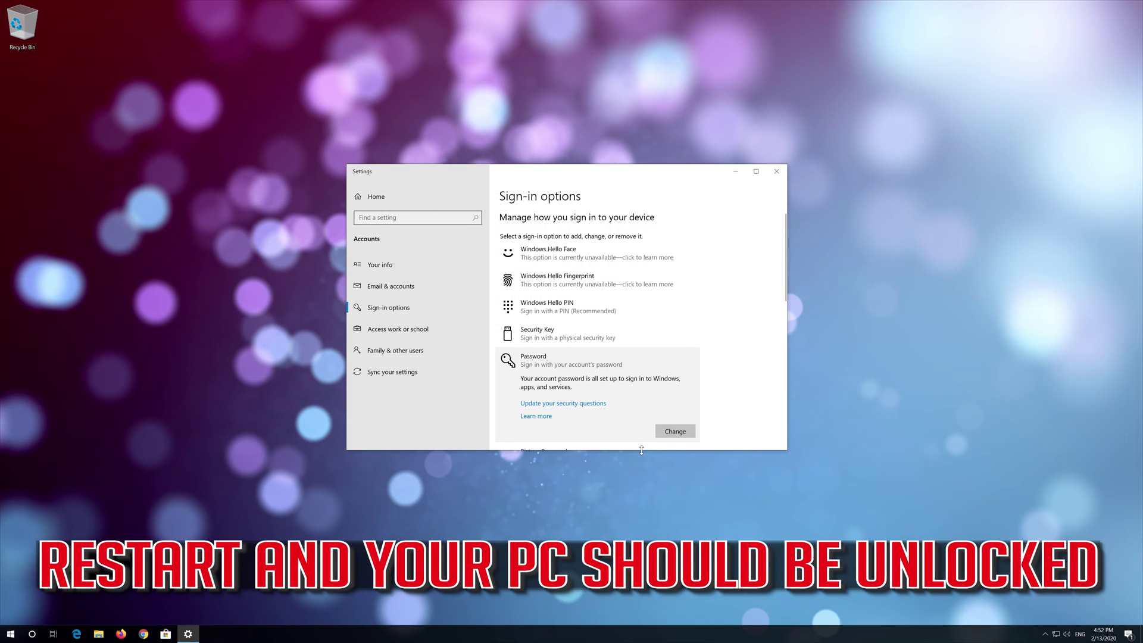
click(785, 172)
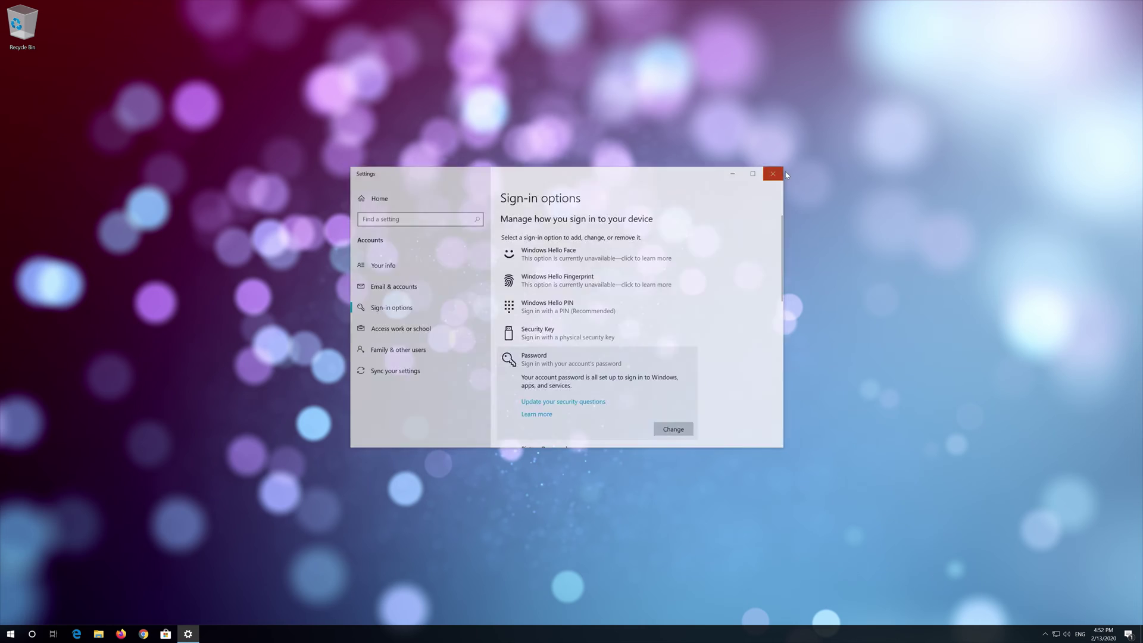
Step: Restart the PC from the Start menu's power options
click(10, 634)
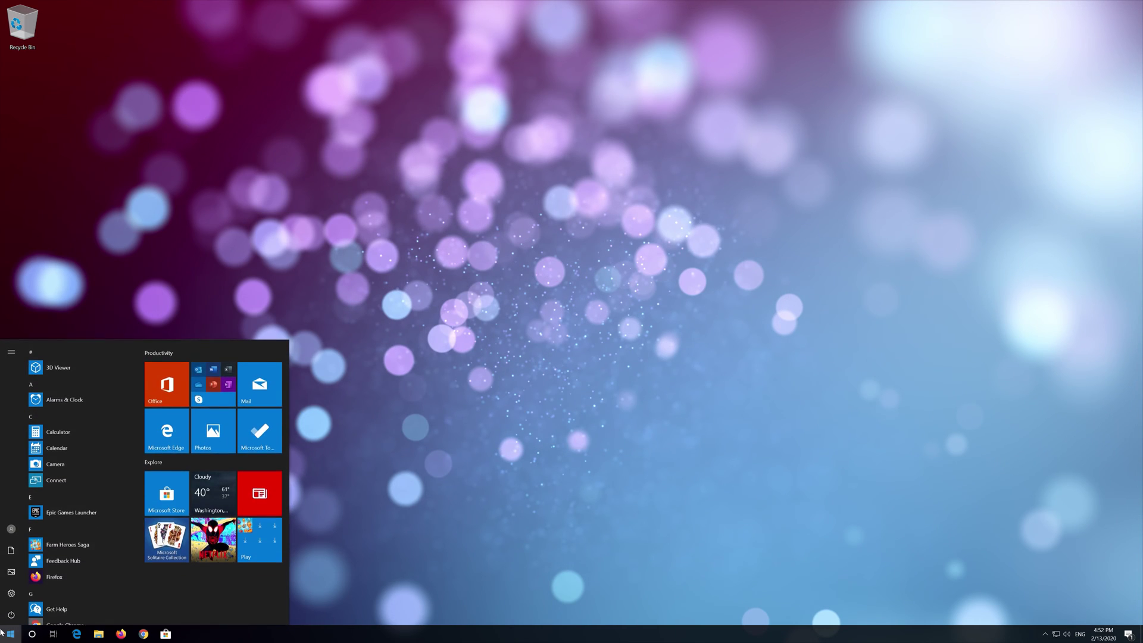
click(3, 620)
click(12, 615)
click(38, 592)
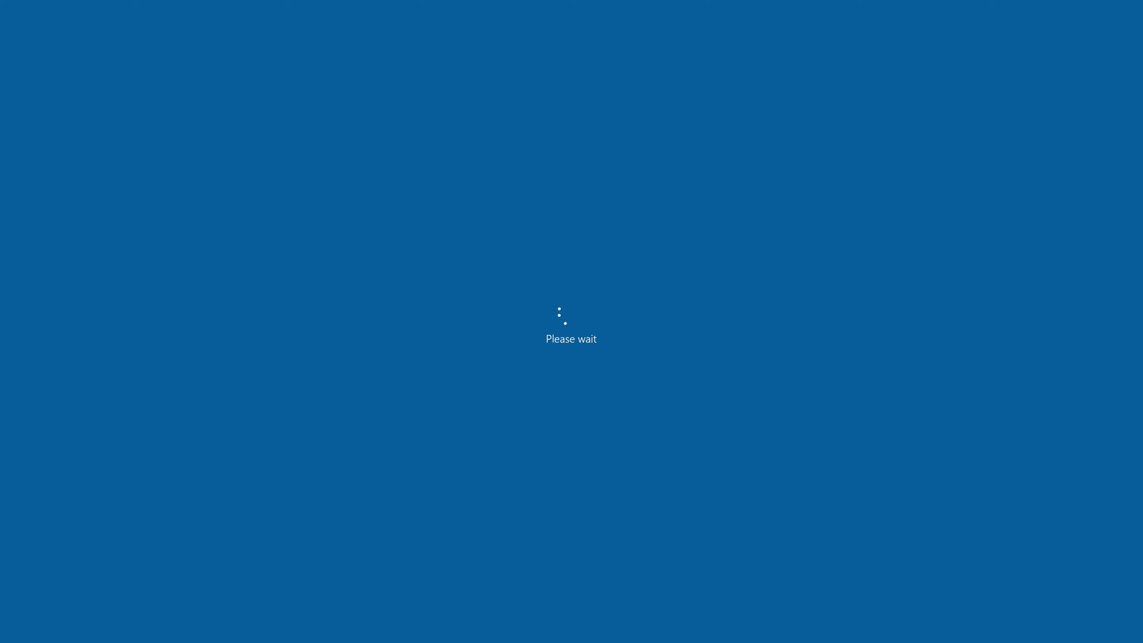
Step: Dismiss the lock screen and sign back in with the account password
key(space)
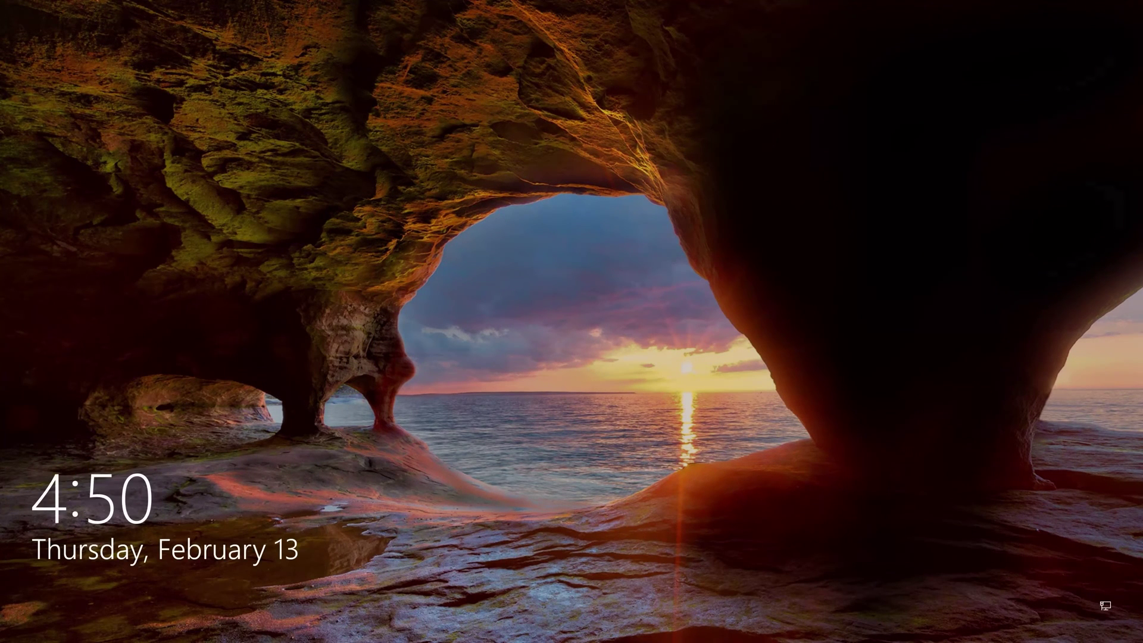
click(572, 255)
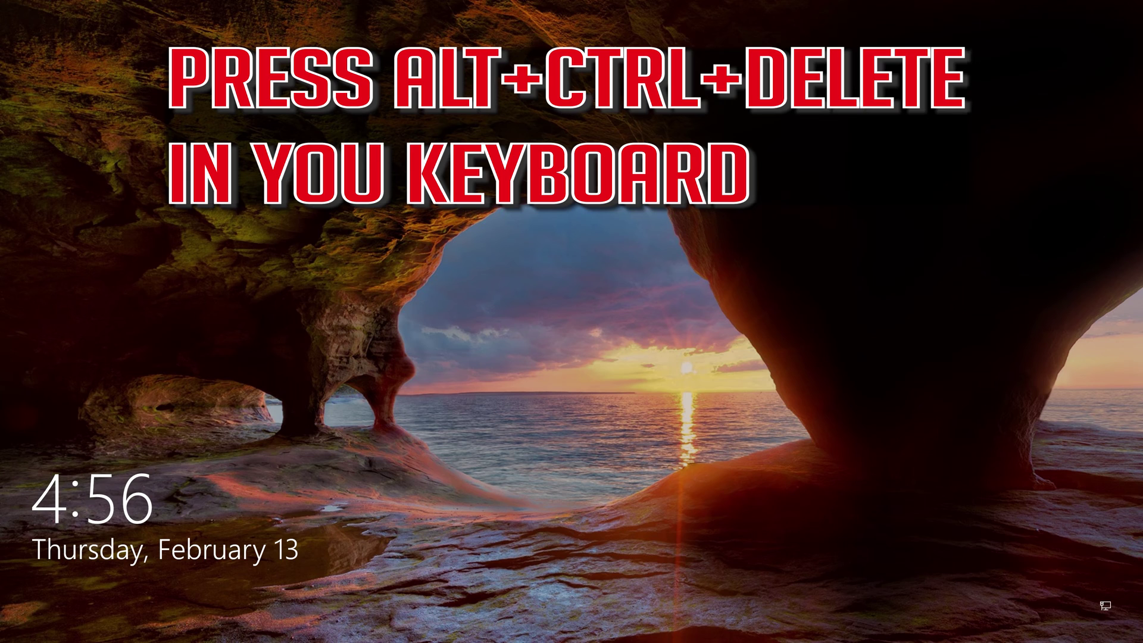
key(ctrl+alt+Delete)
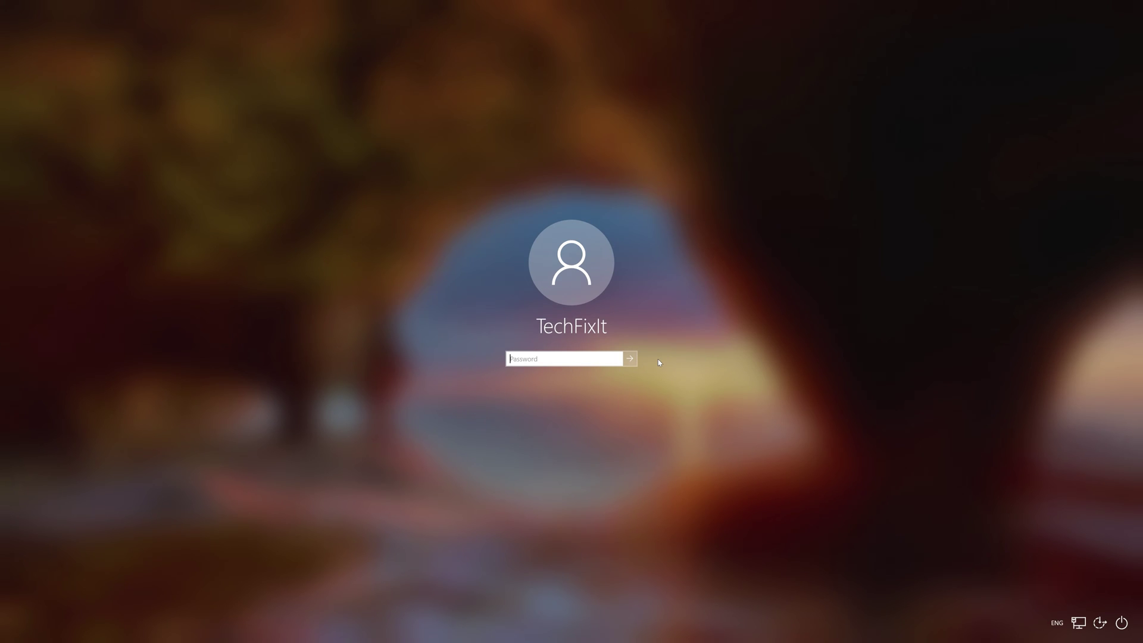
text(••••••••••••••••••••••)
key(Return)
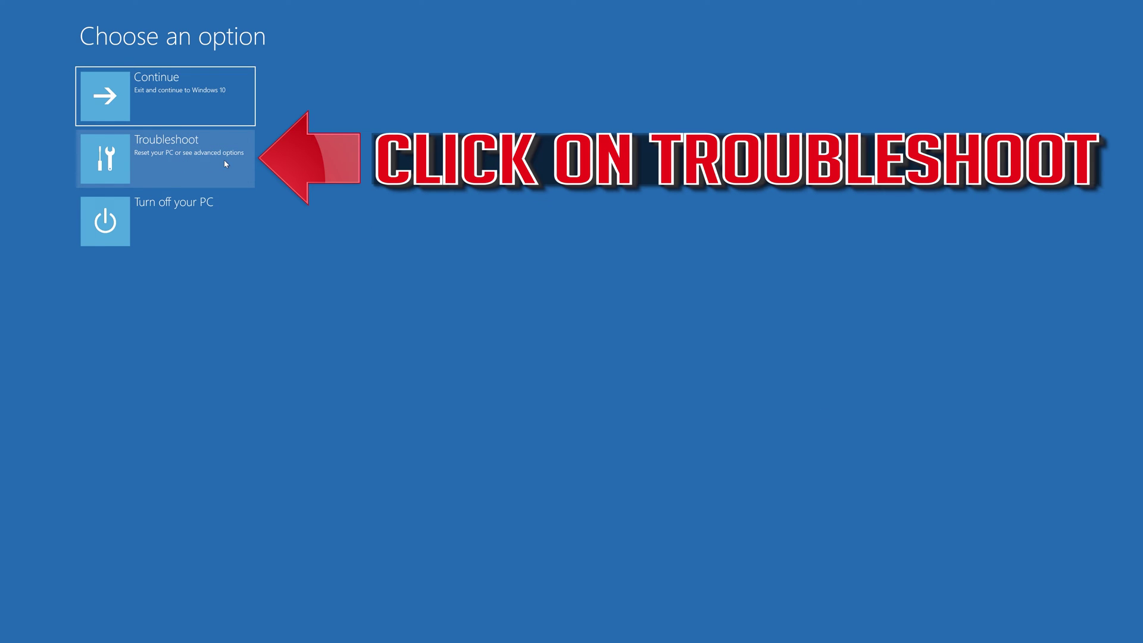
Step: Launch System Restore via Troubleshoot and Advanced options
click(169, 169)
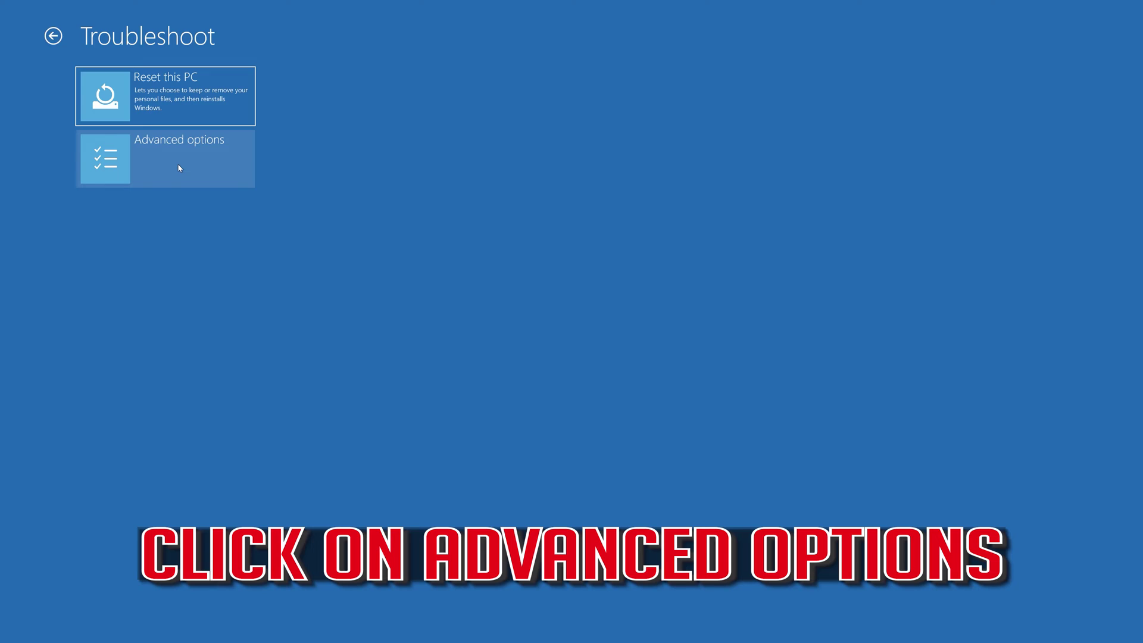
click(179, 168)
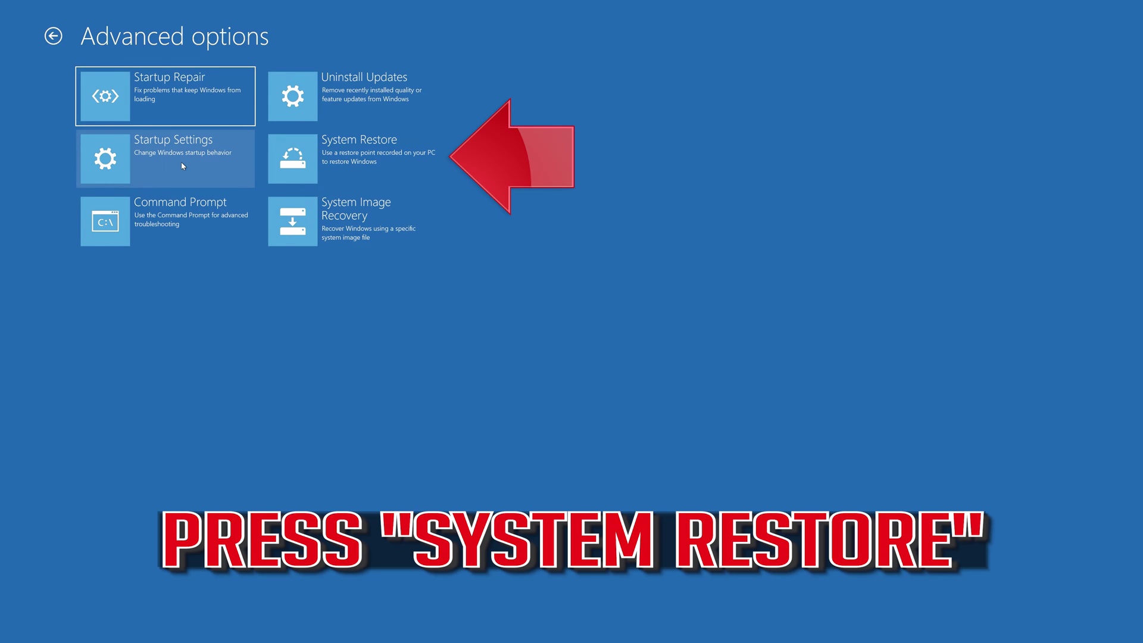
click(375, 174)
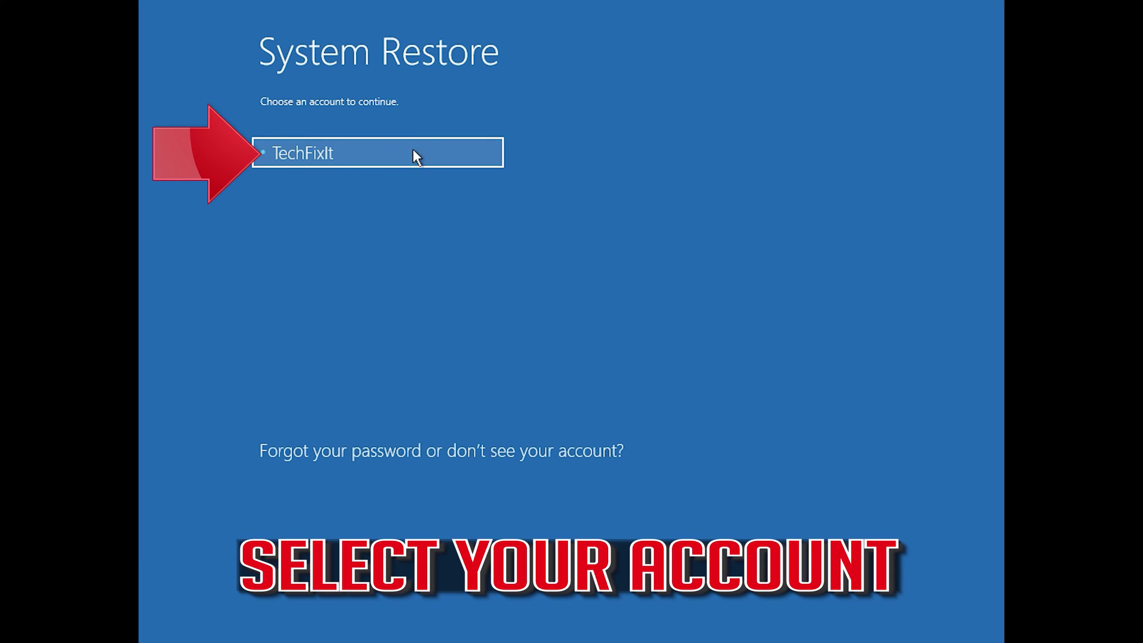
Step: Choose the account and continue with its empty password
click(390, 153)
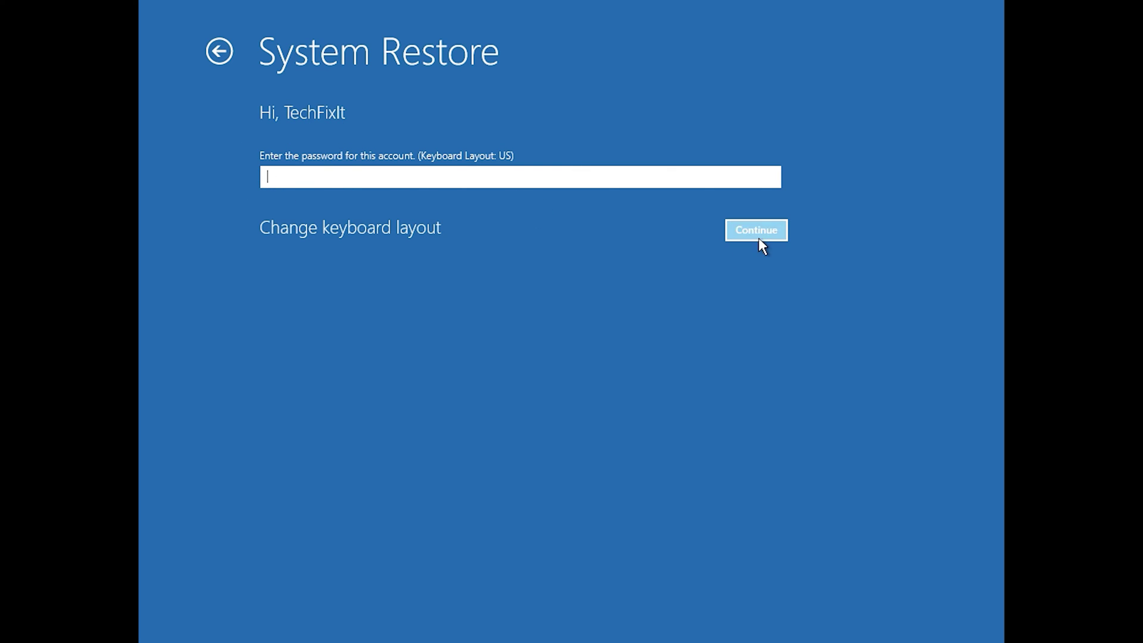
click(743, 231)
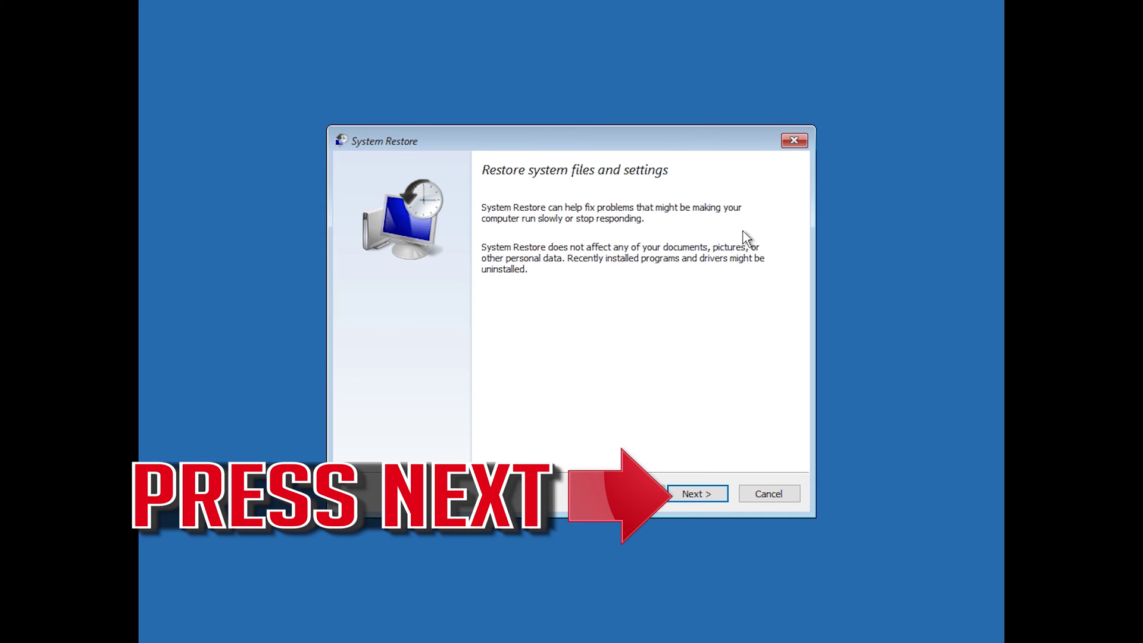
Step: Select the 1/10/2020 12:21:42 AM restore point for Local Disk (C:) and proceed
click(698, 494)
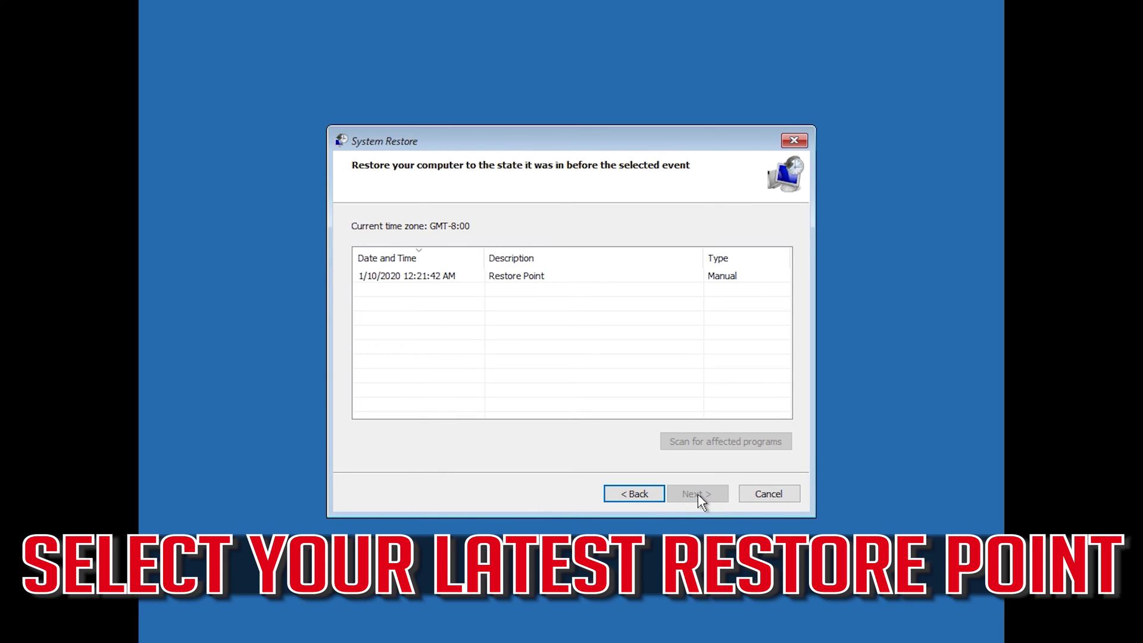
click(411, 278)
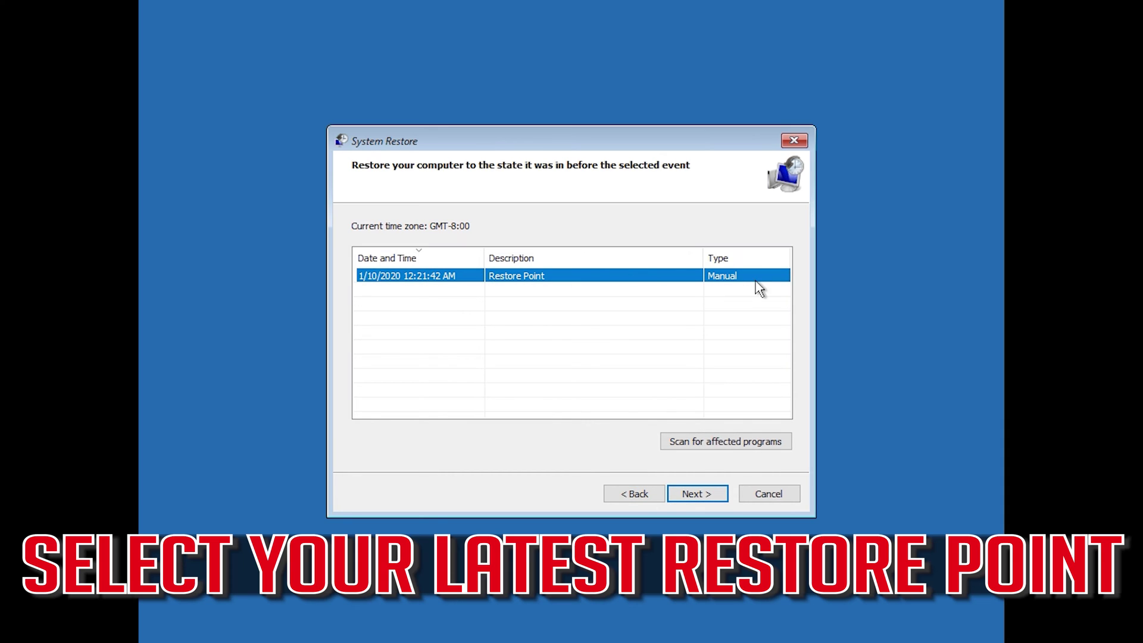
click(697, 495)
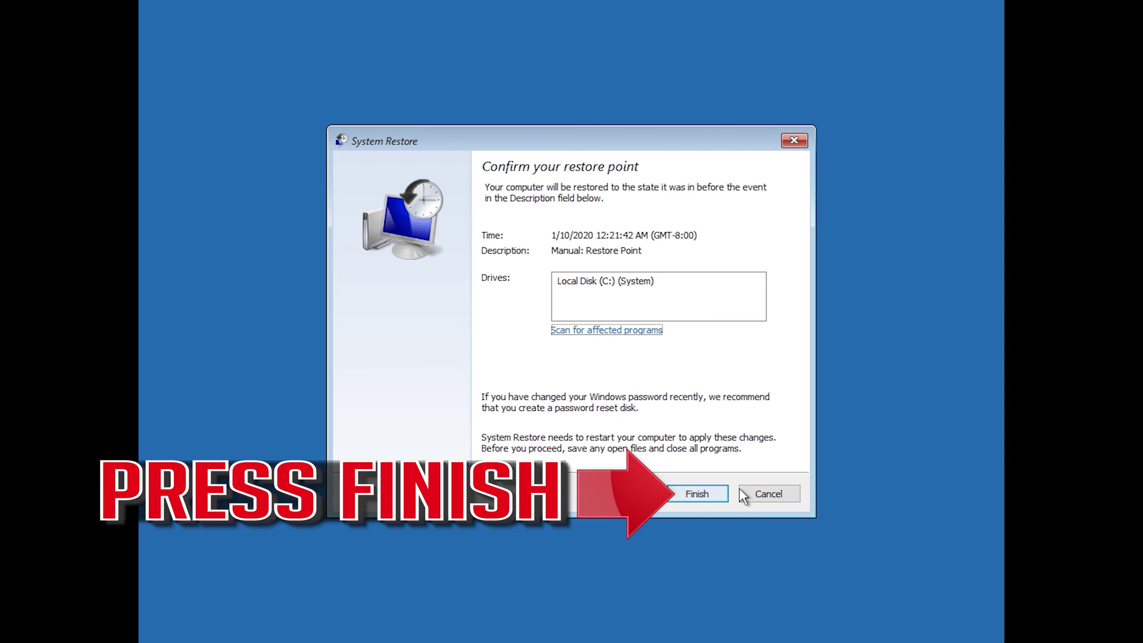
Step: Finish the wizard and confirm the uninterruptible restore to the 1/10/2020 point
click(698, 502)
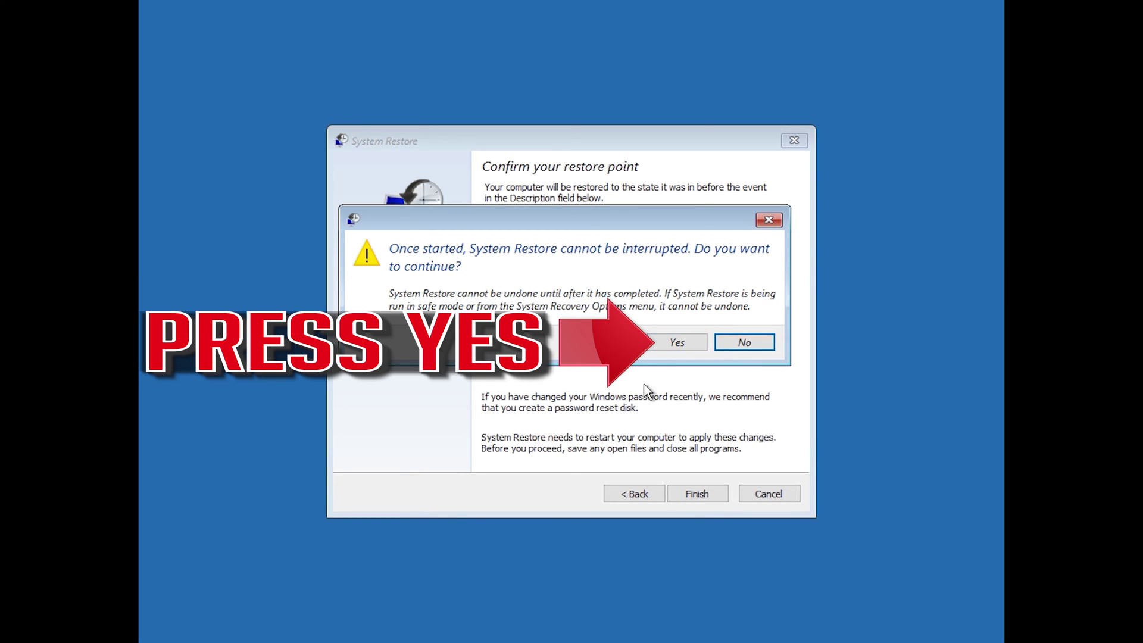
click(676, 346)
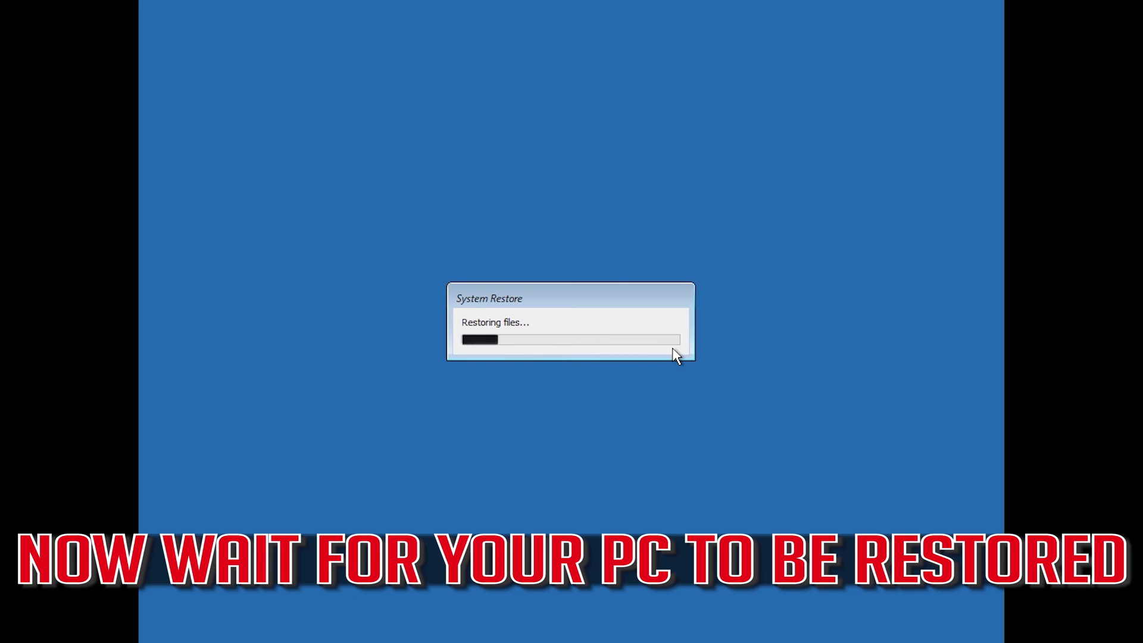